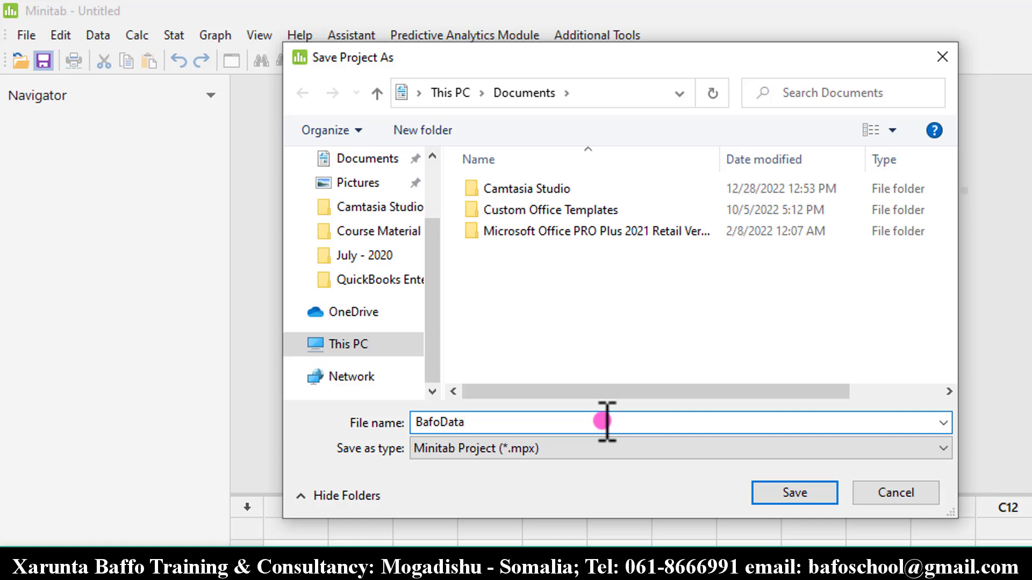
- Save the project in the Documents folder as BafoData, in Minitab Project (*.mpx) format
click(444, 455)
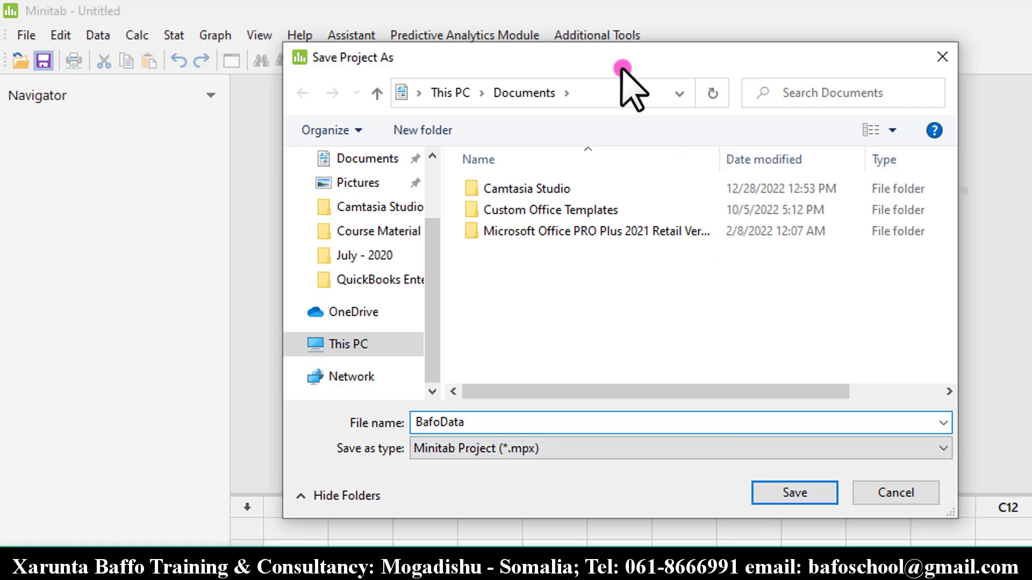
drag(622, 67, 642, 140)
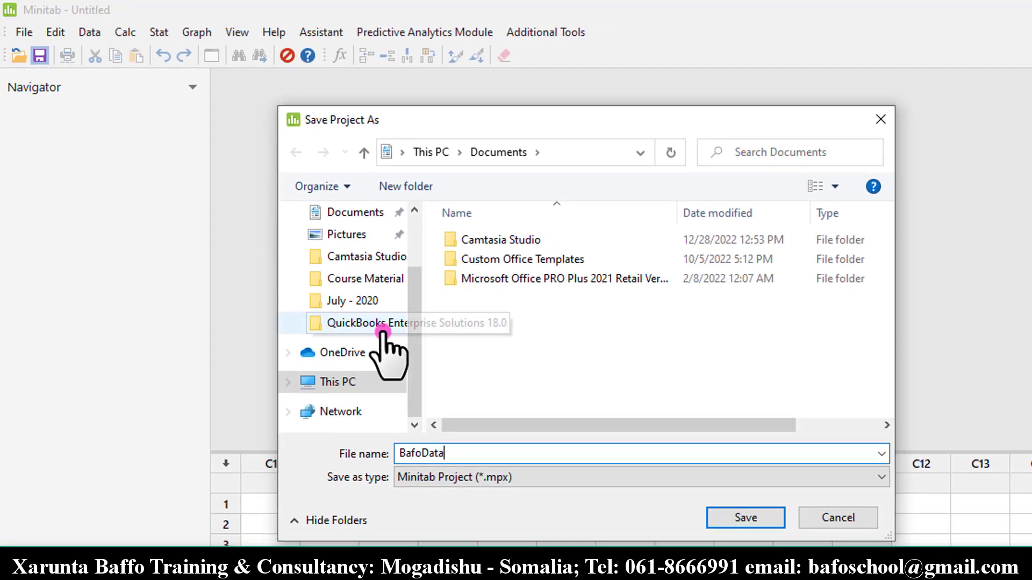
click(627, 476)
click(735, 517)
click(491, 454)
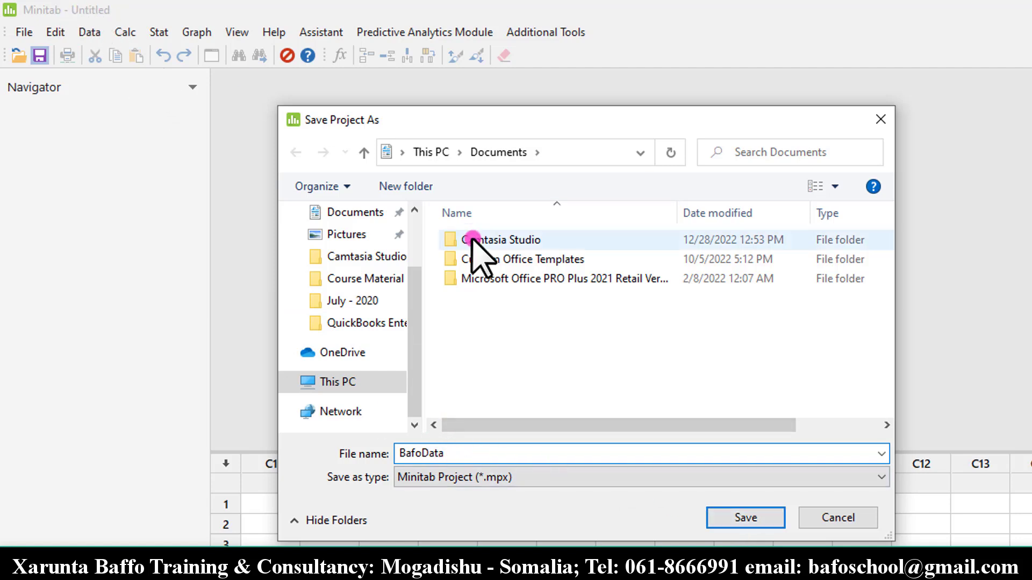
click(744, 517)
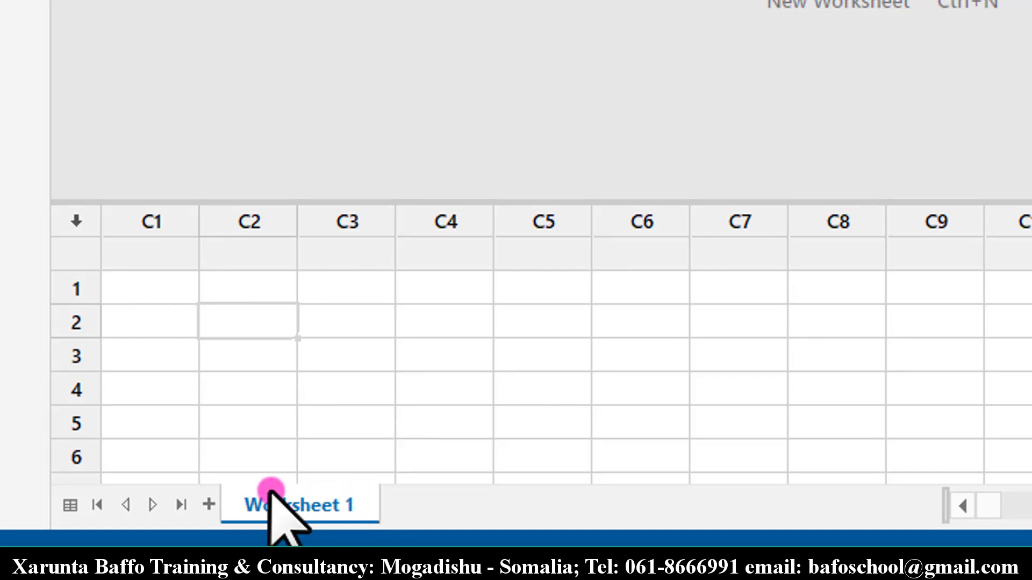
- Add three new worksheets to the project after Worksheet 1
click(208, 505)
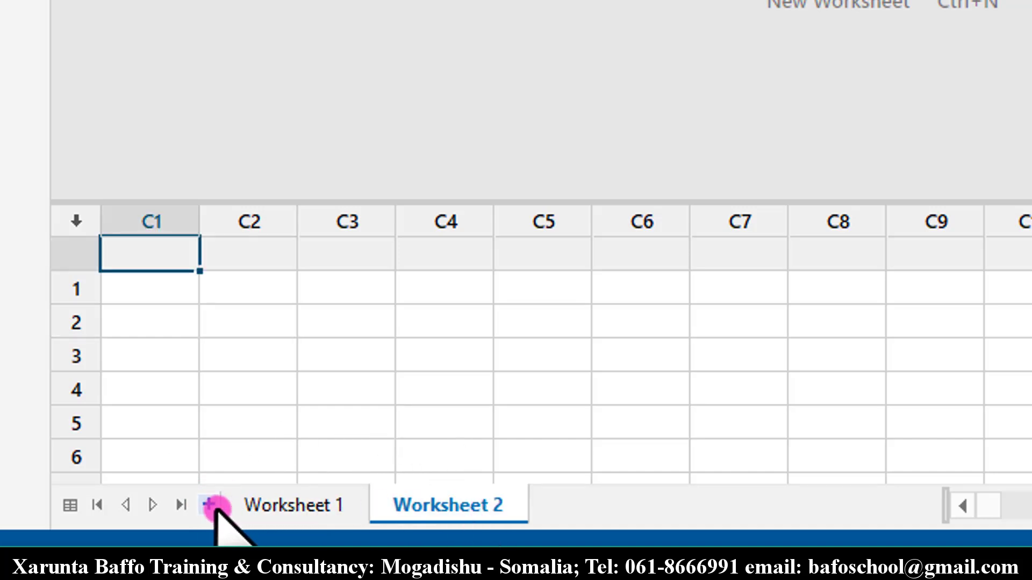
click(209, 505)
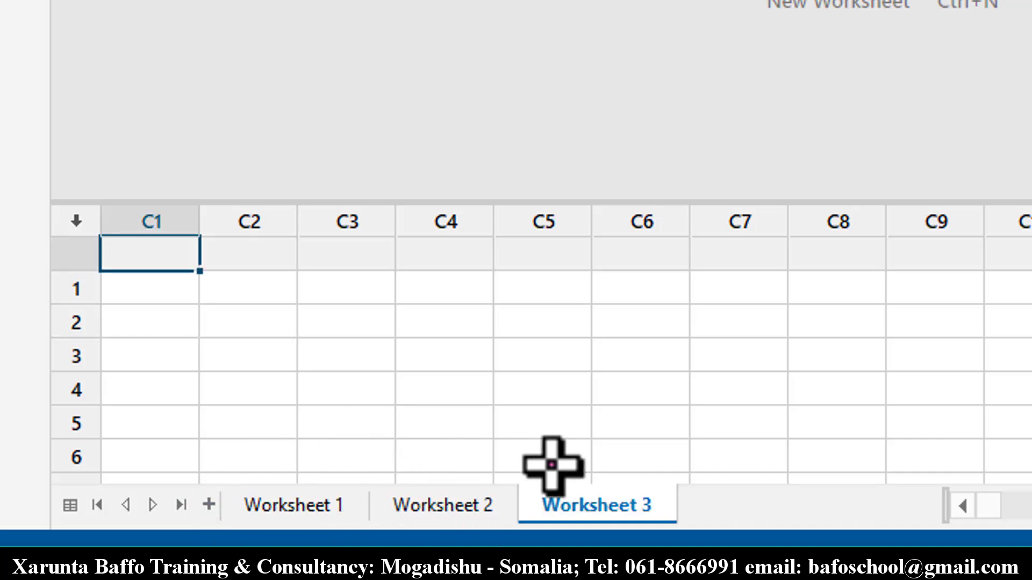
click(209, 505)
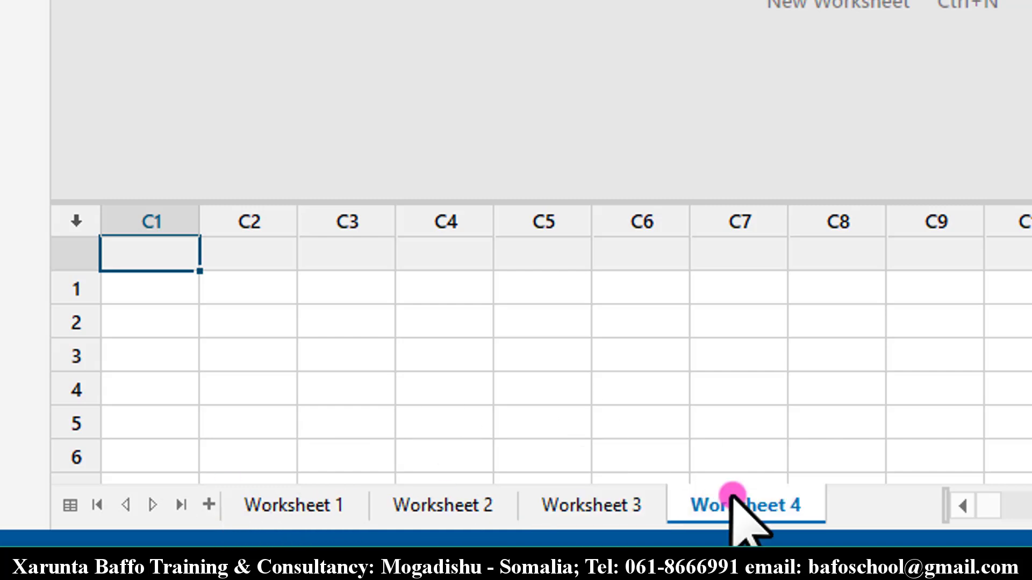
- Delete Worksheet 4, Worksheet 3 and Worksheet 2, keeping only Worksheet 1
right_click(770, 506)
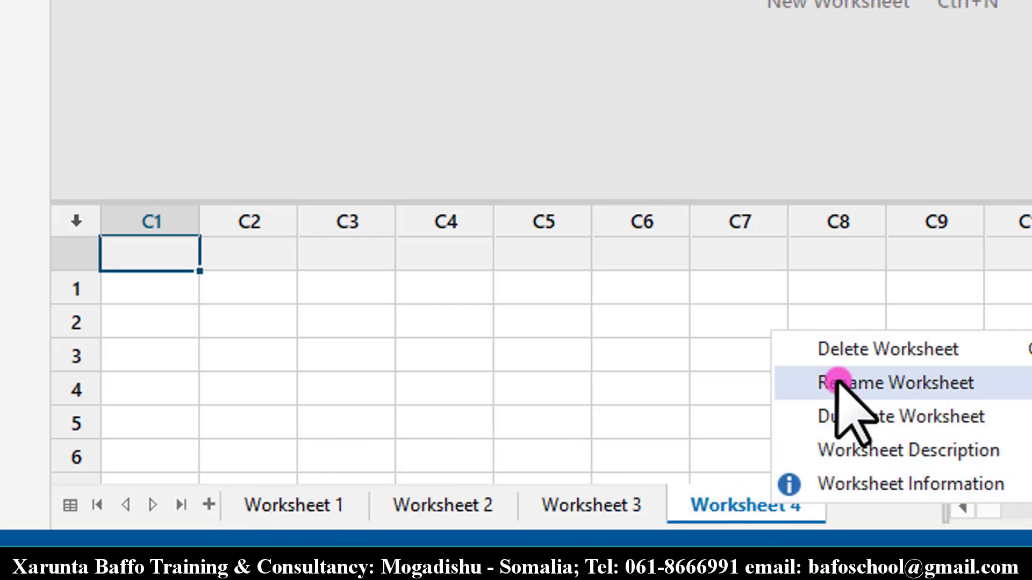
click(837, 352)
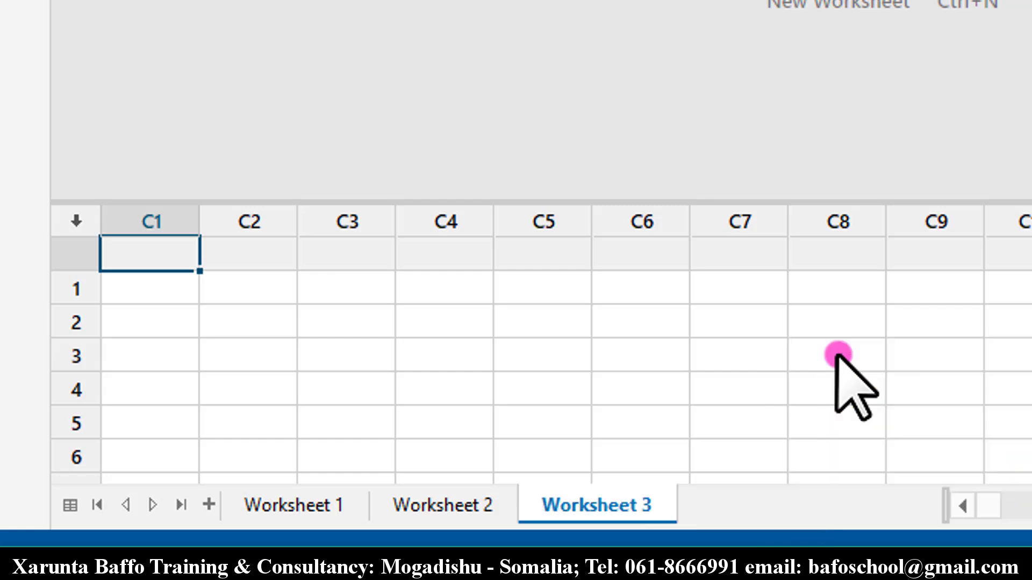
right_click(604, 497)
click(717, 339)
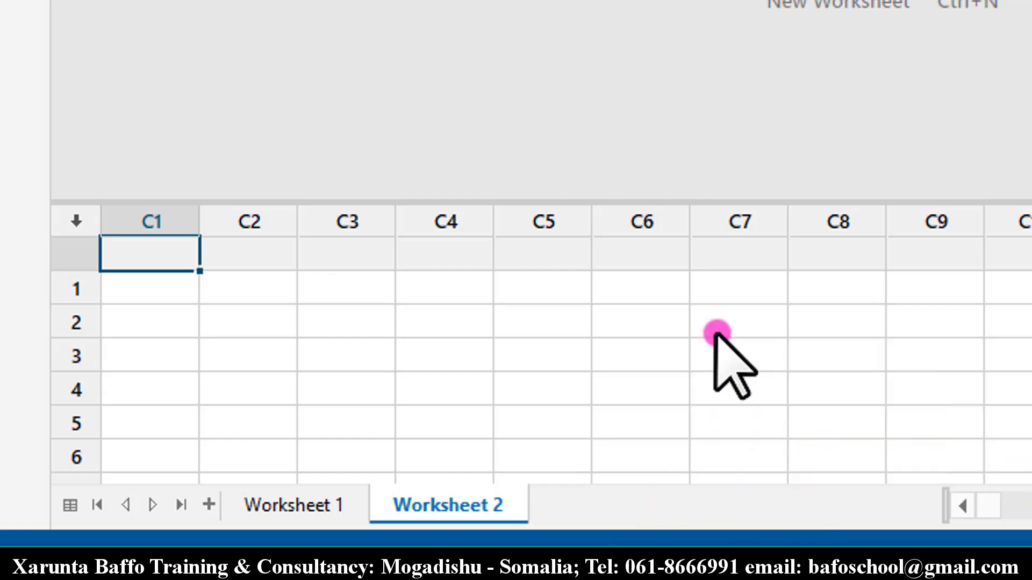
right_click(467, 494)
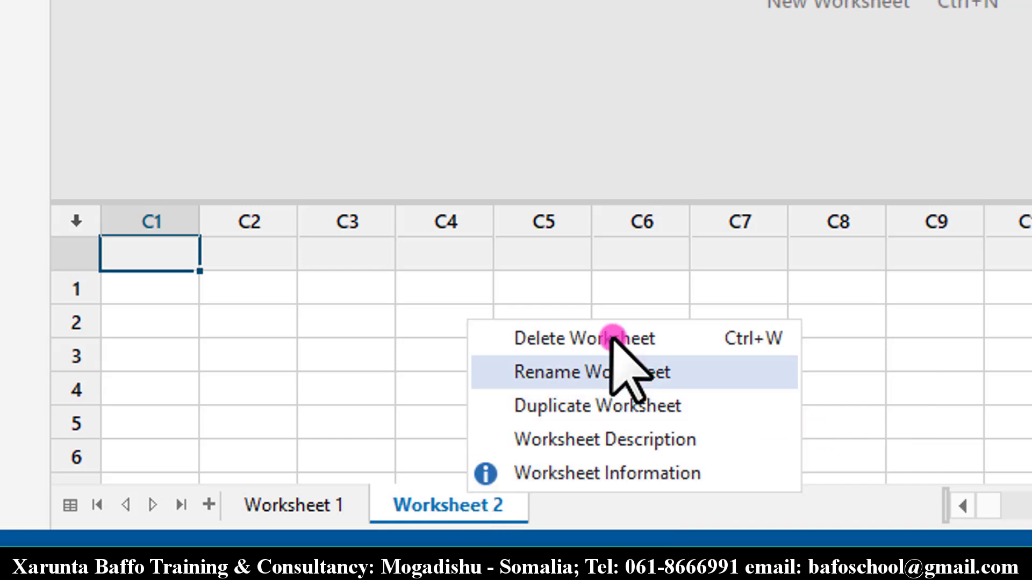
click(606, 338)
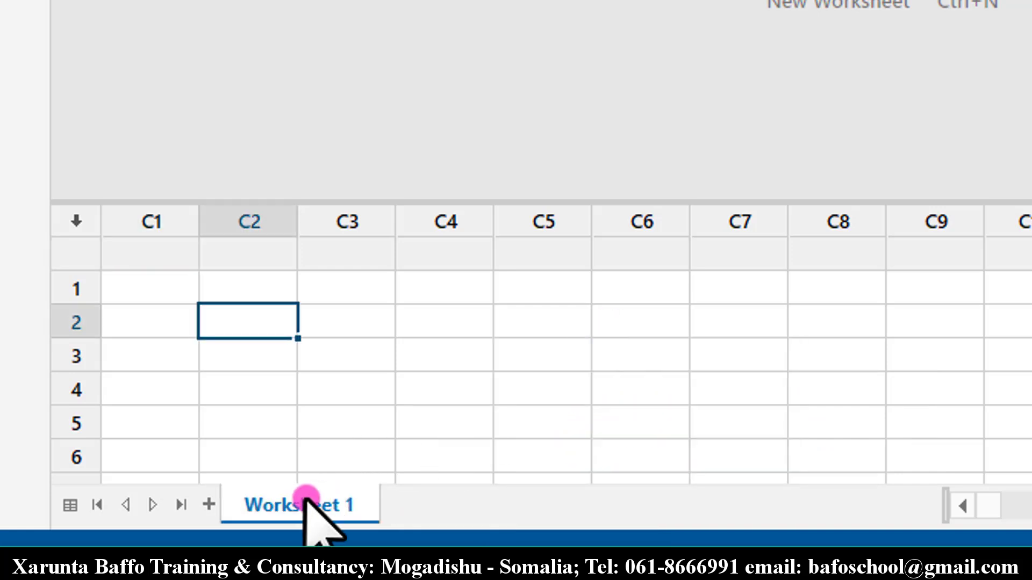
- Rename Worksheet 1 as Data
right_click(331, 503)
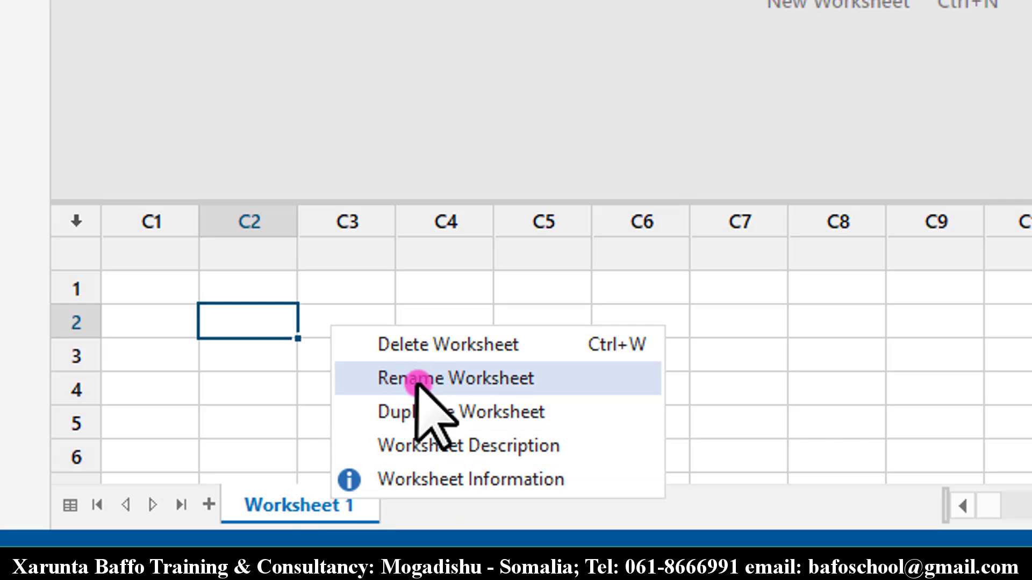
click(317, 502)
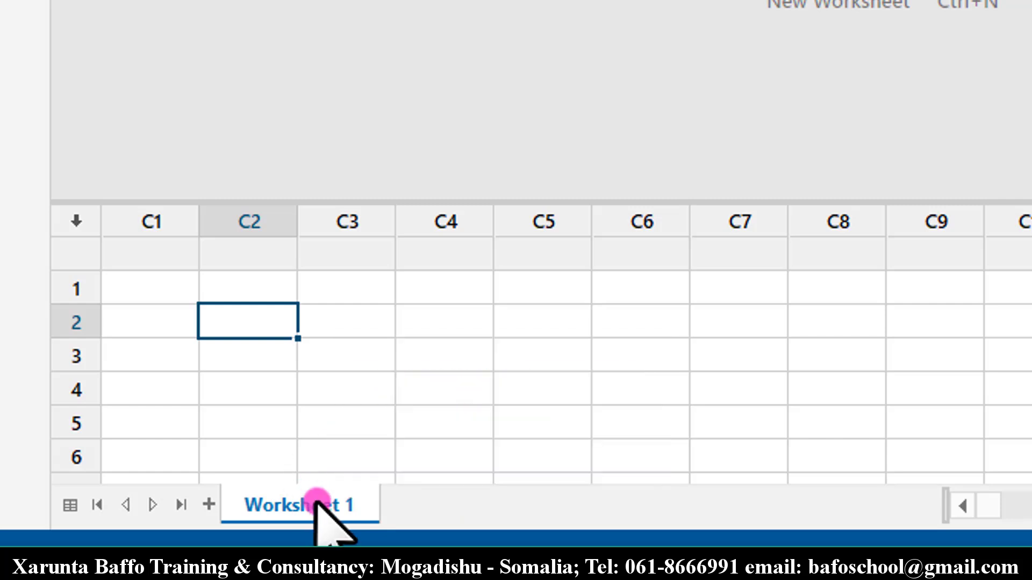
double_click(317, 503)
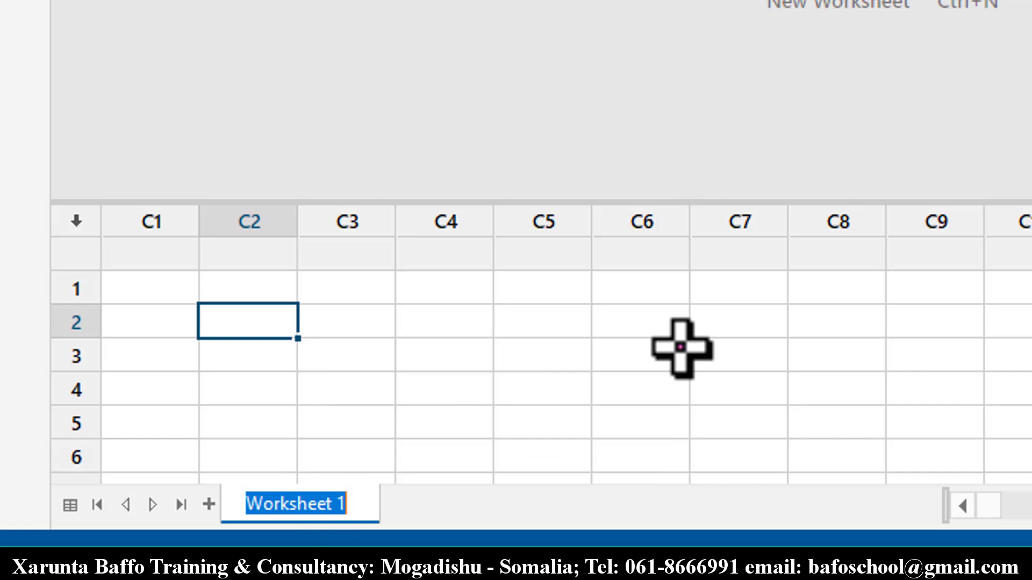
text(Data)
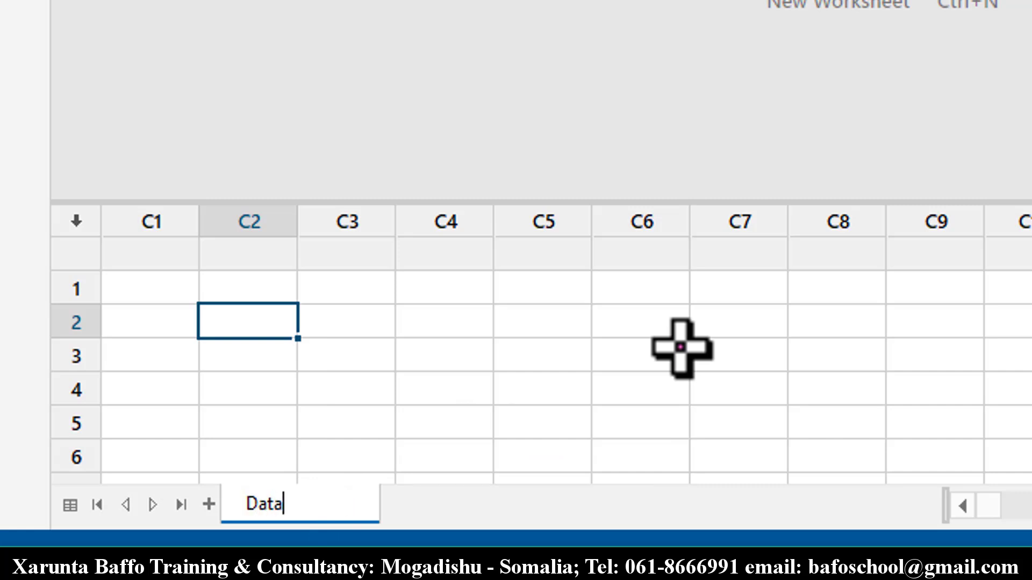
key(Return)
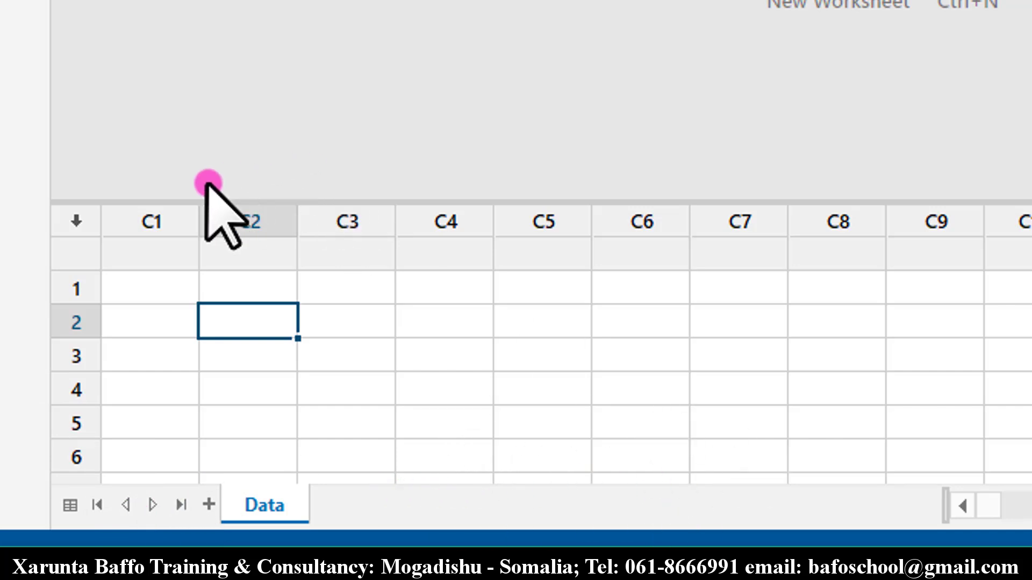
- Give column C1 of the Data worksheet the heading Name
click(151, 220)
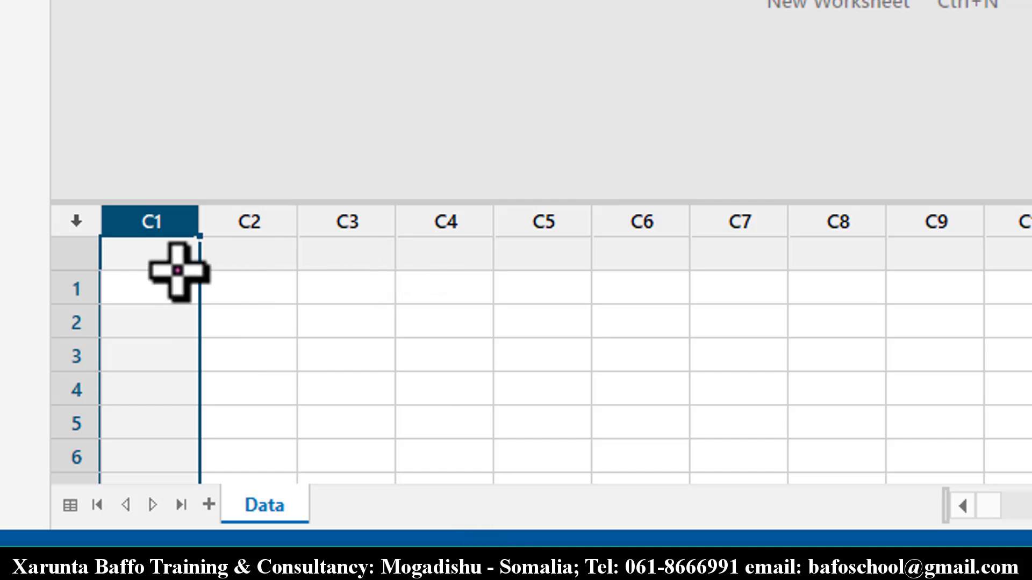
click(163, 258)
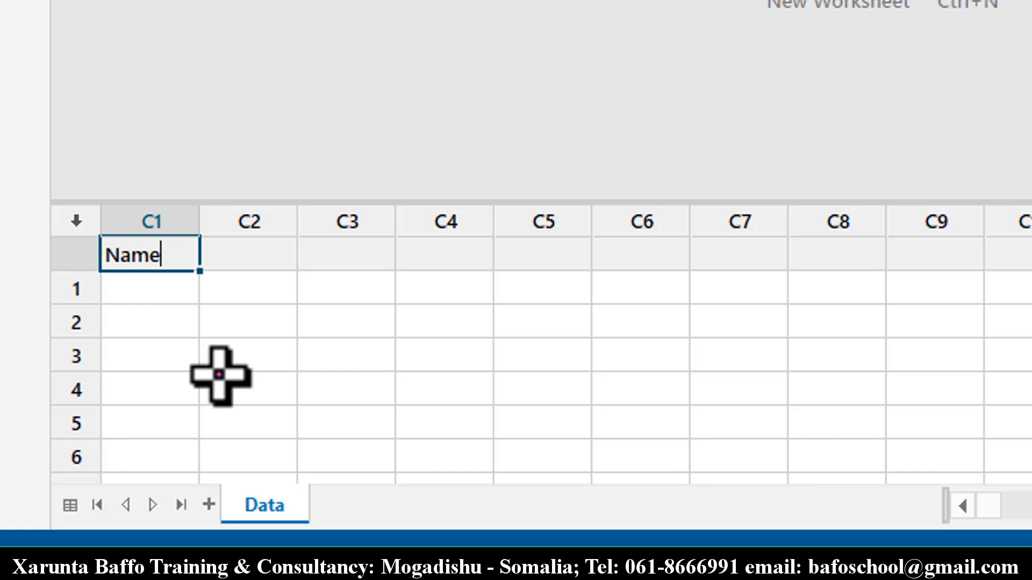
key(Return)
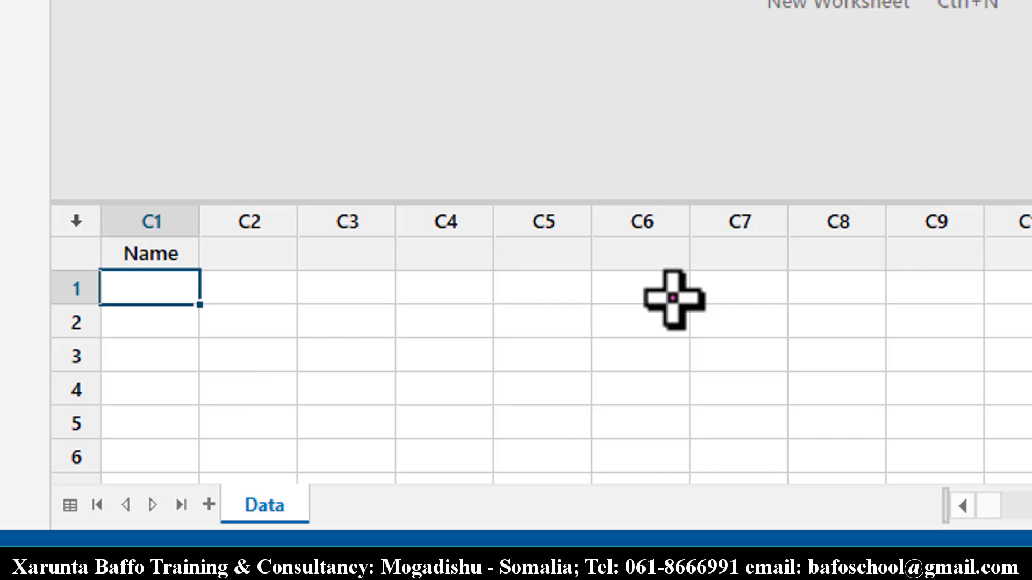
- Enter two people's first names in rows 1 and 2 of the Name column
text(Ali)
key(Return)
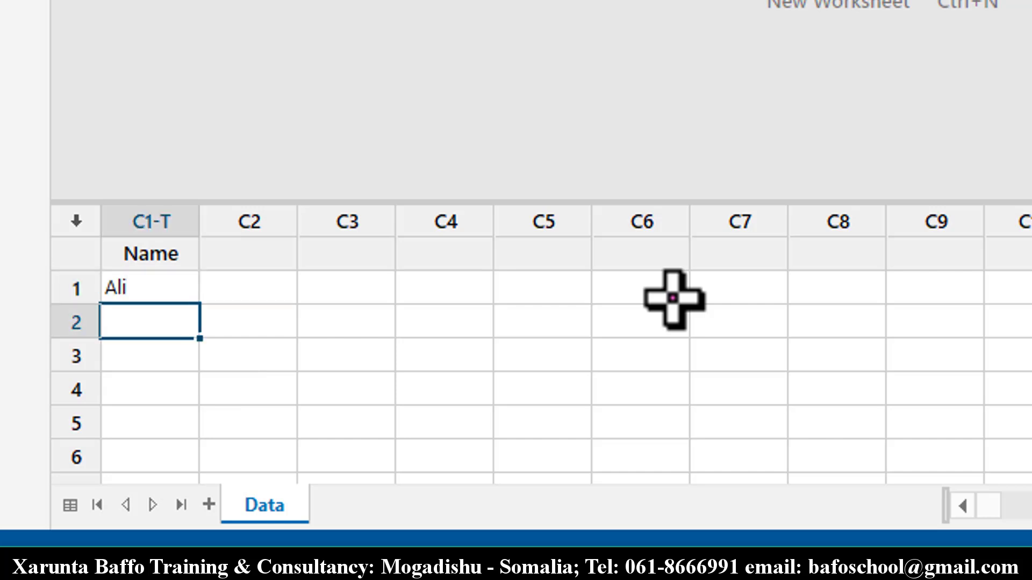
key(Return)
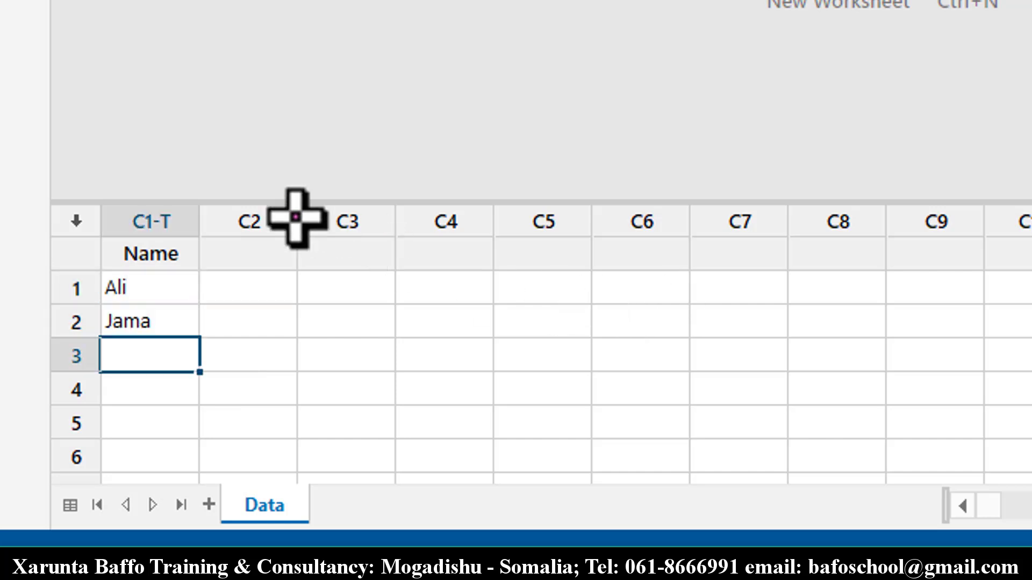
- Clear the first names from rows 1 and 2 of the Name column, keeping its heading
click(150, 293)
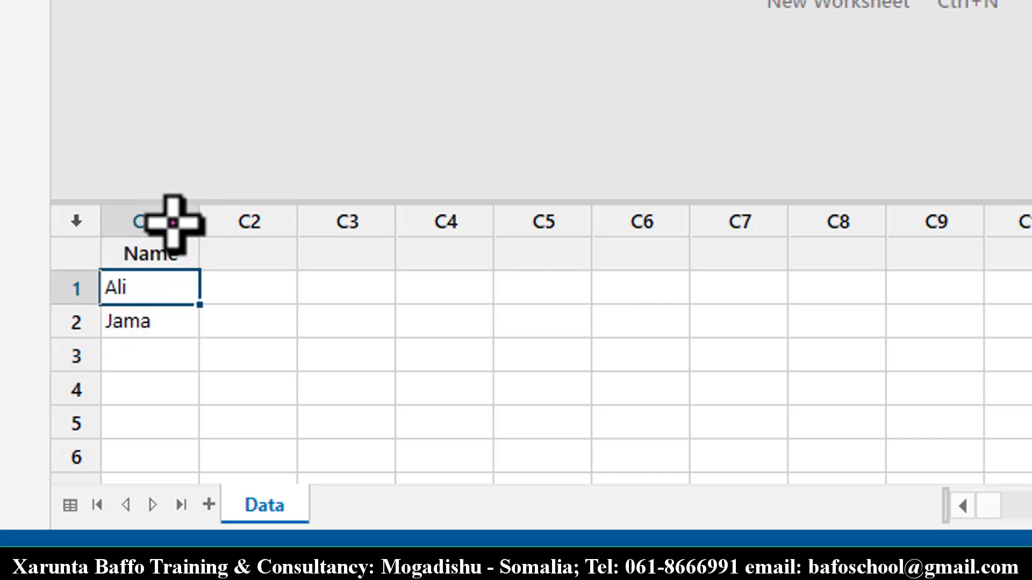
click(157, 319)
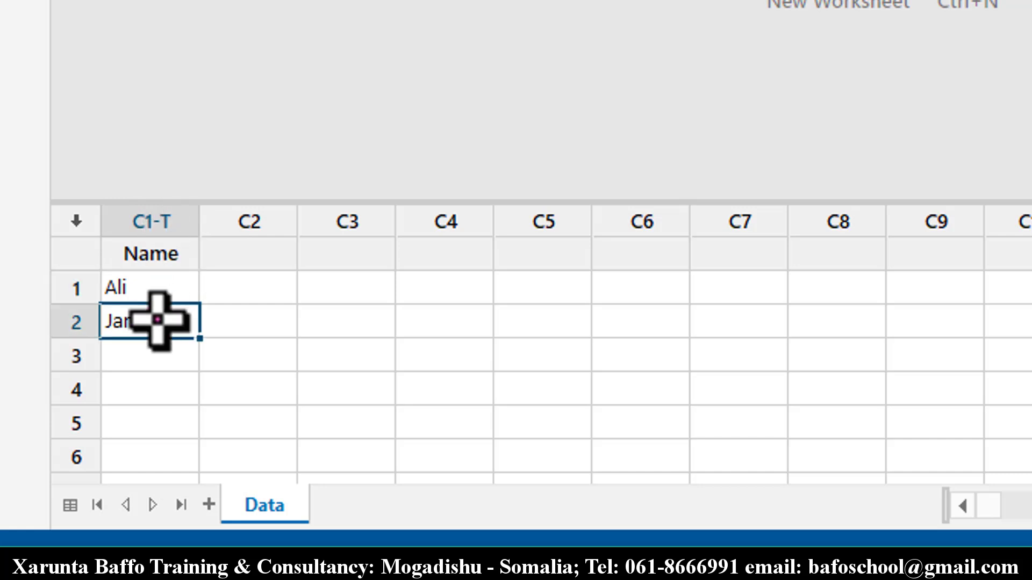
click(156, 288)
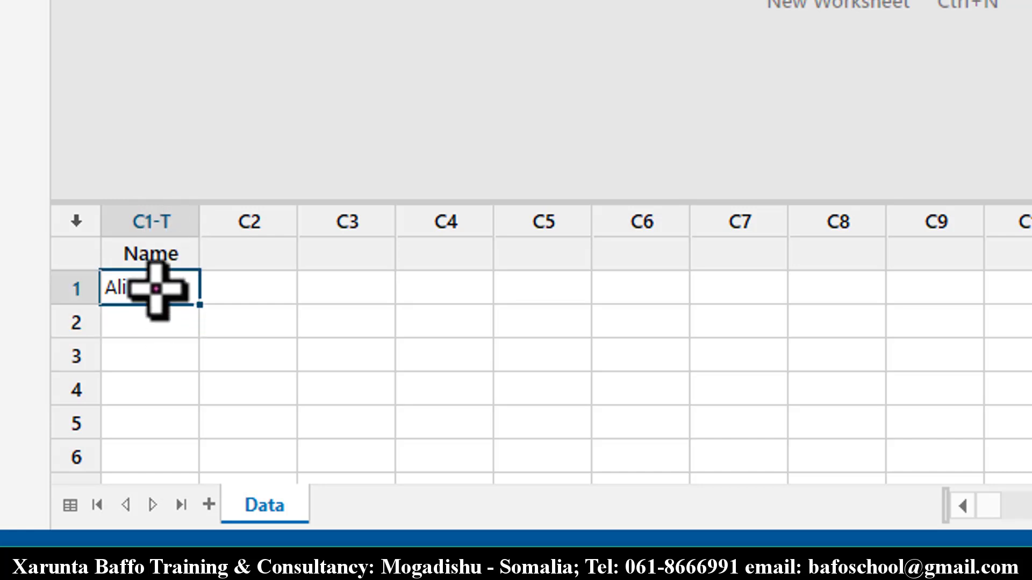
key(Delete)
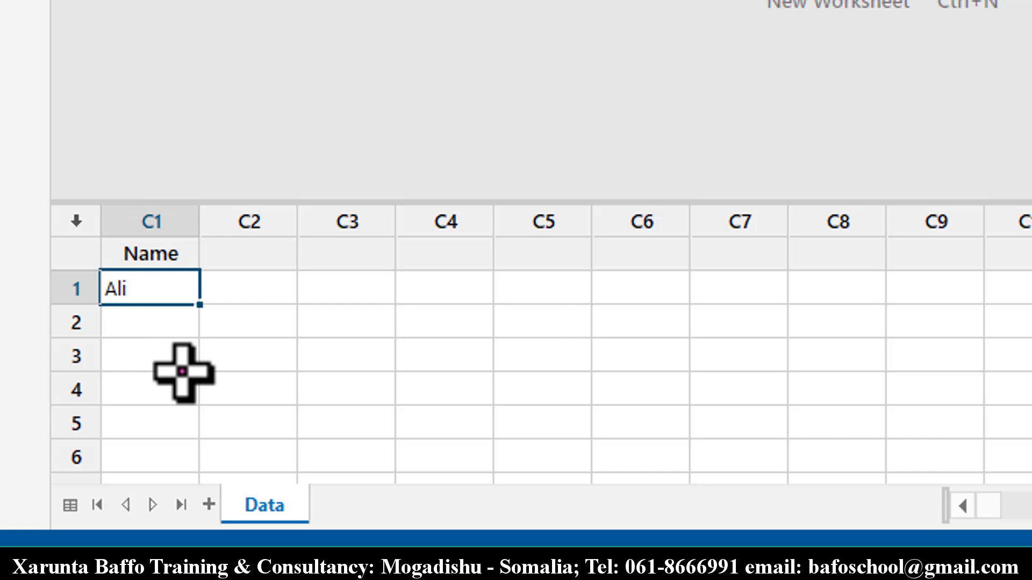
- Enter three people's first names in rows 1 to 3 of the Name column
key(Return)
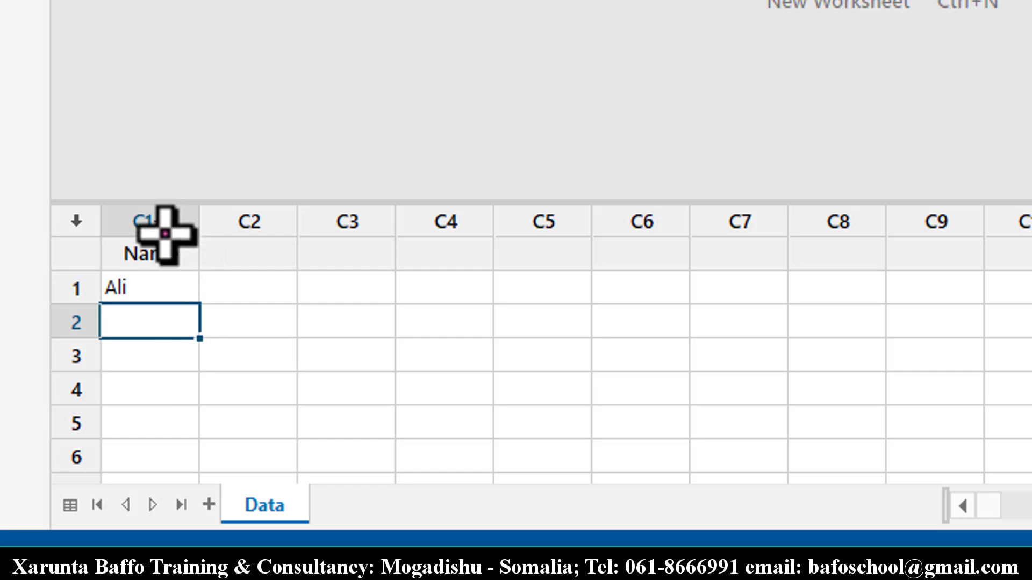
key(Return)
click(171, 331)
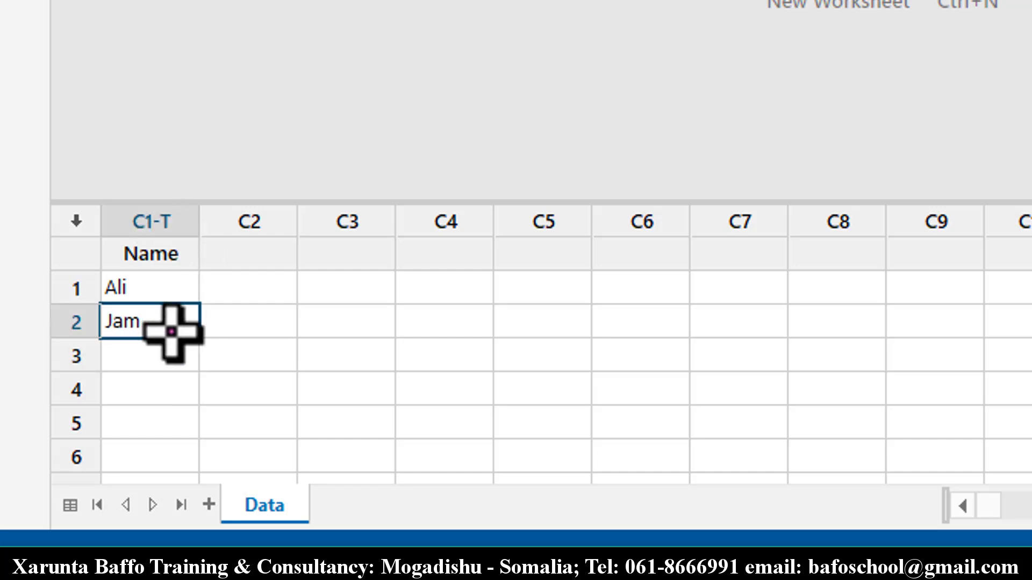
text(Jama)
key(Return)
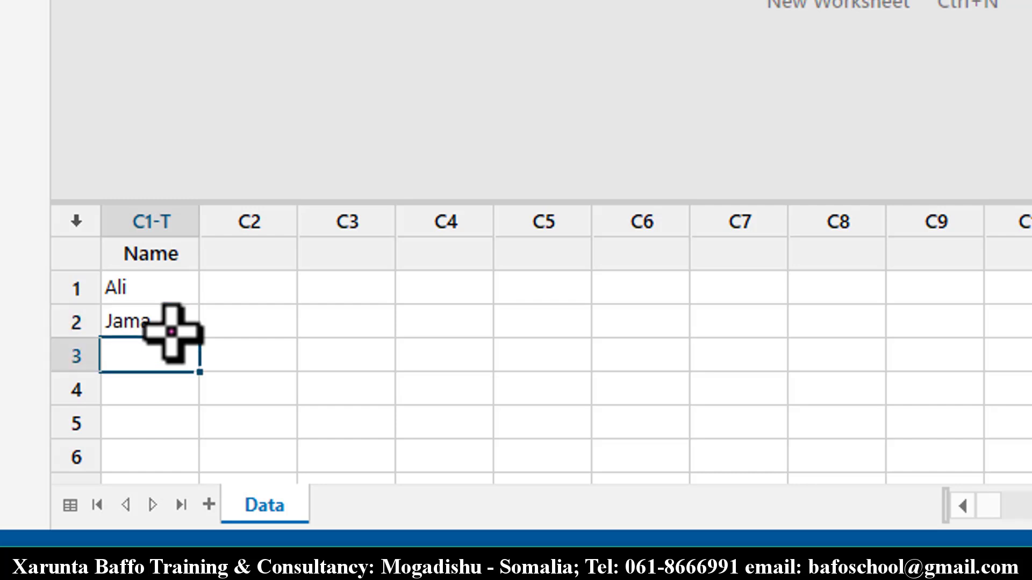
key(Return)
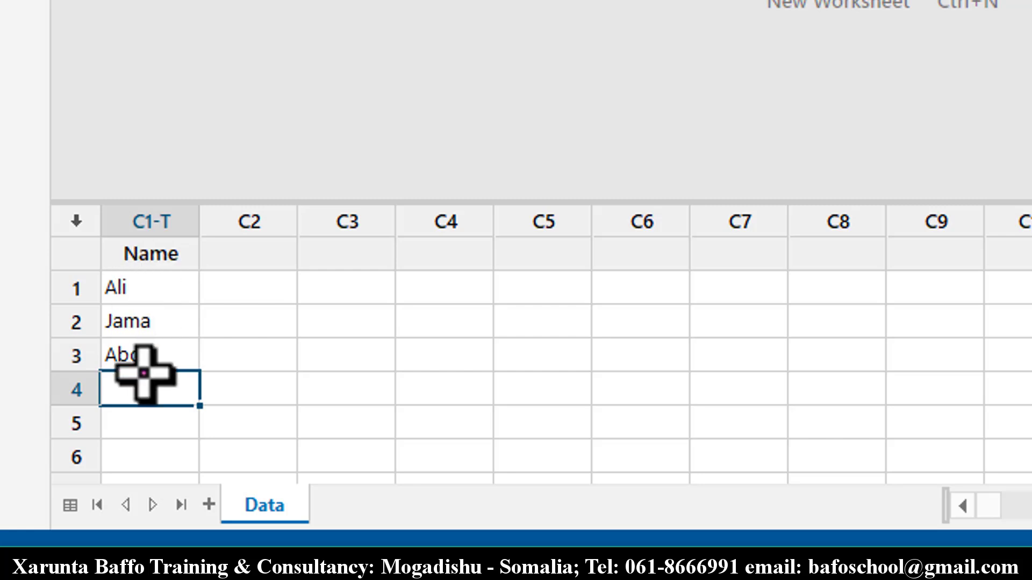
- Give column C2 the heading Age and enter 22, 24 and 55 in rows 1 to 3
click(244, 255)
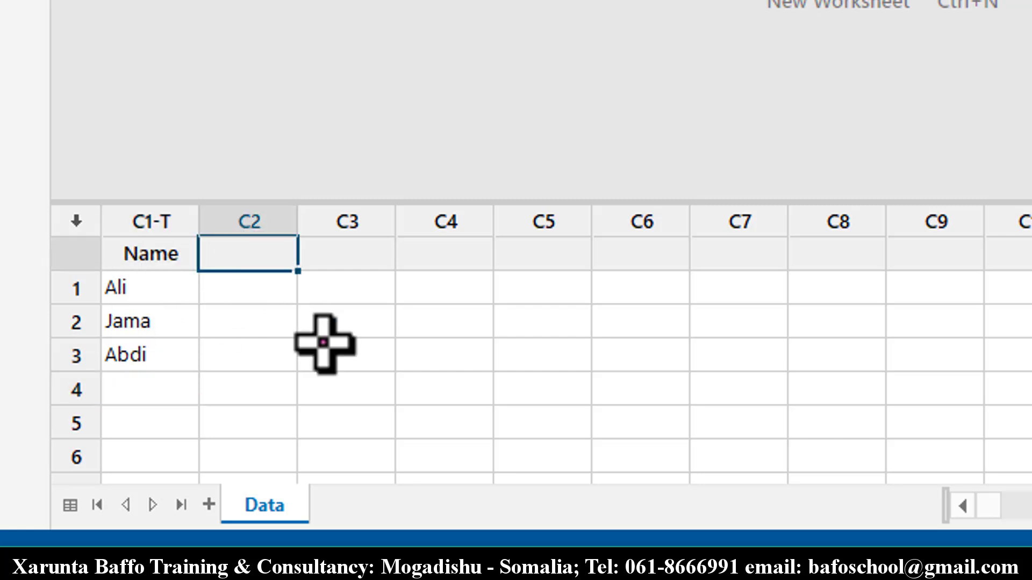
key(Return)
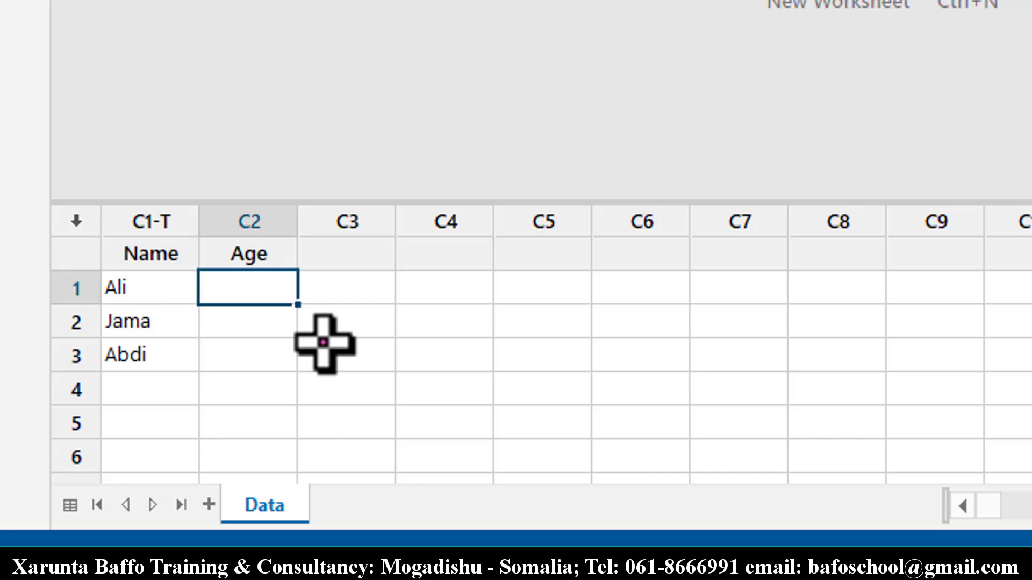
text(22)
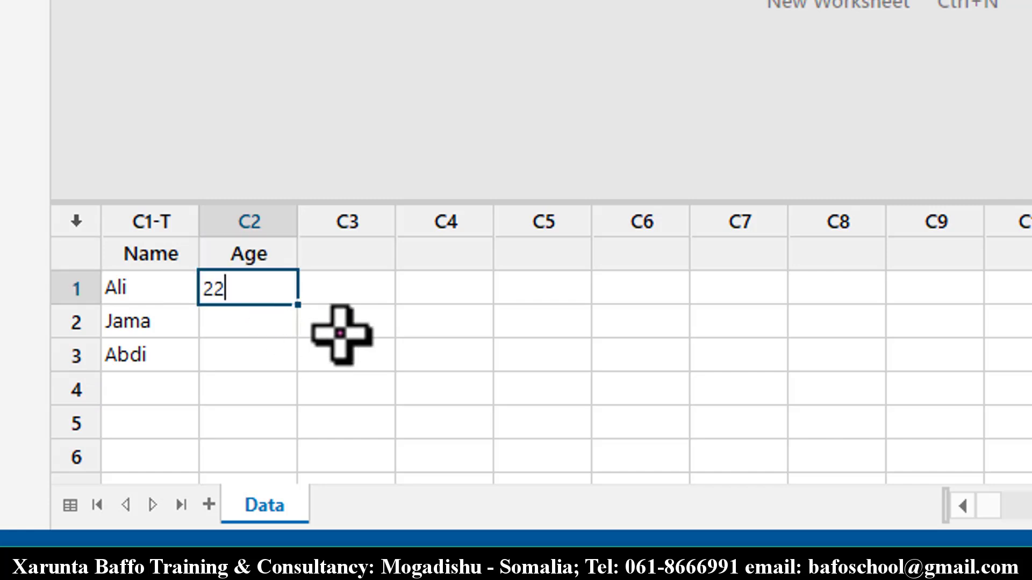
key(Return)
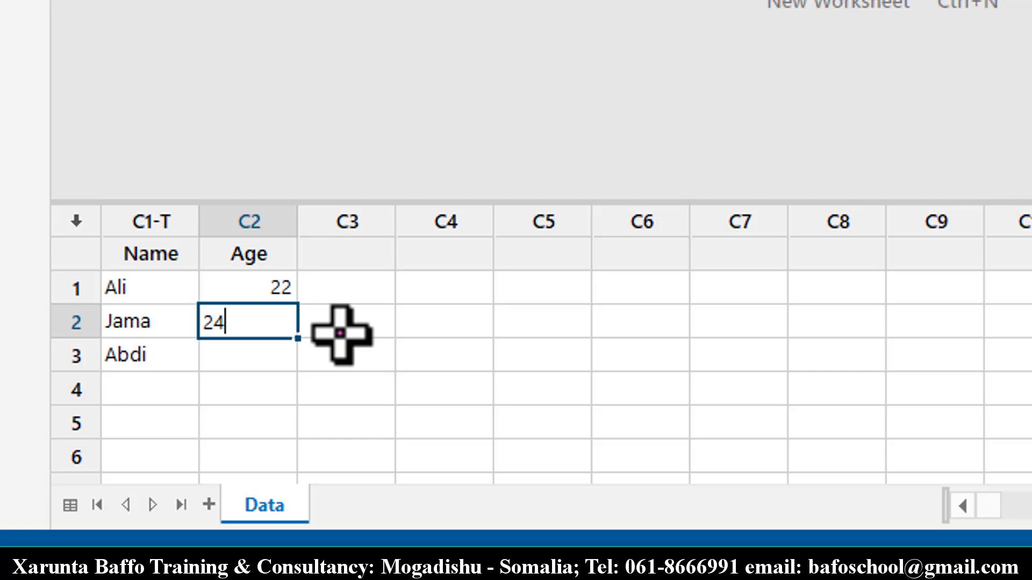
key(Return)
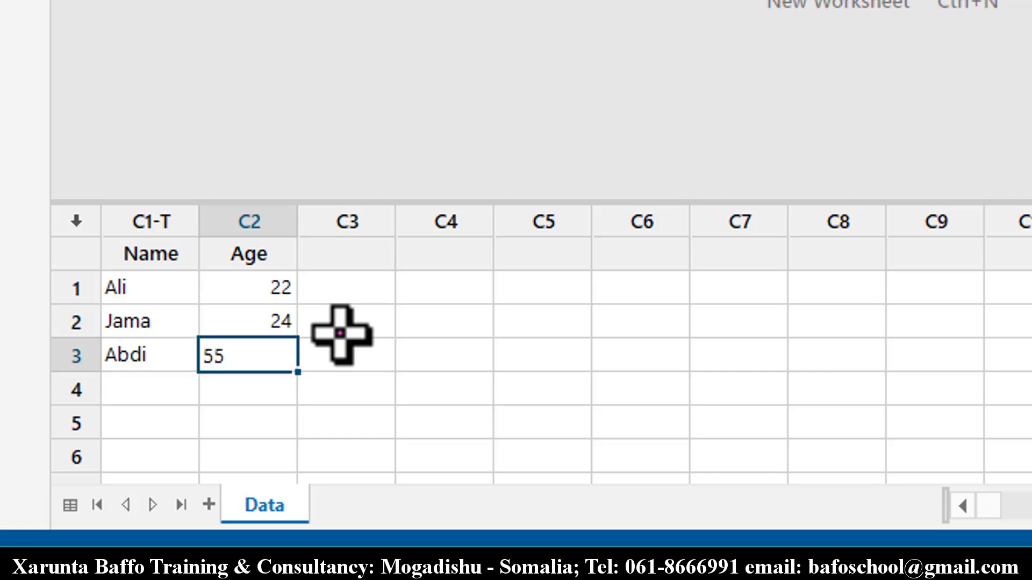
text(55)
key(Return)
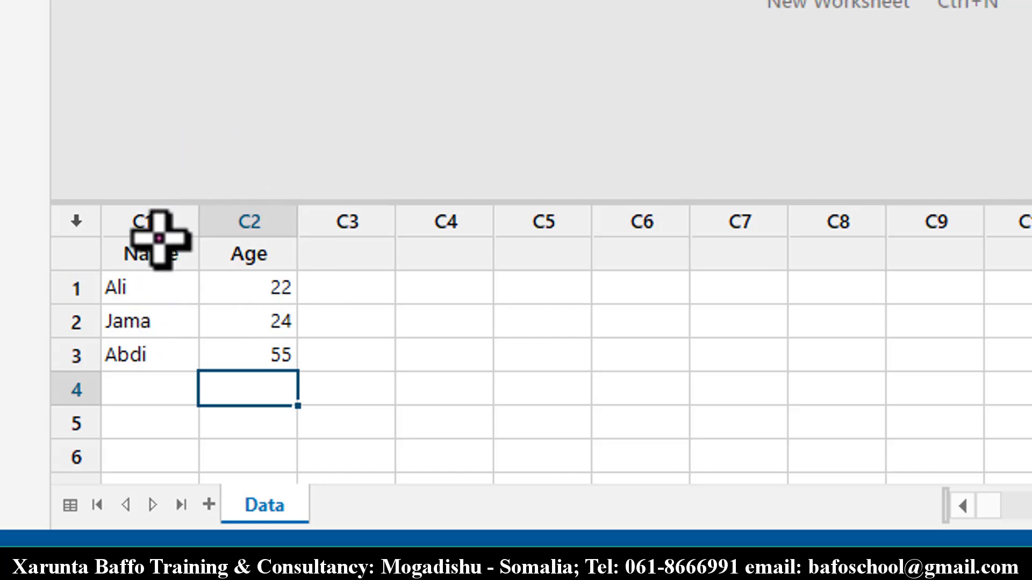
- Give column C3 the heading Date and enter 2/2/2022 and 3/4/2022 in rows 1 and 2
click(376, 257)
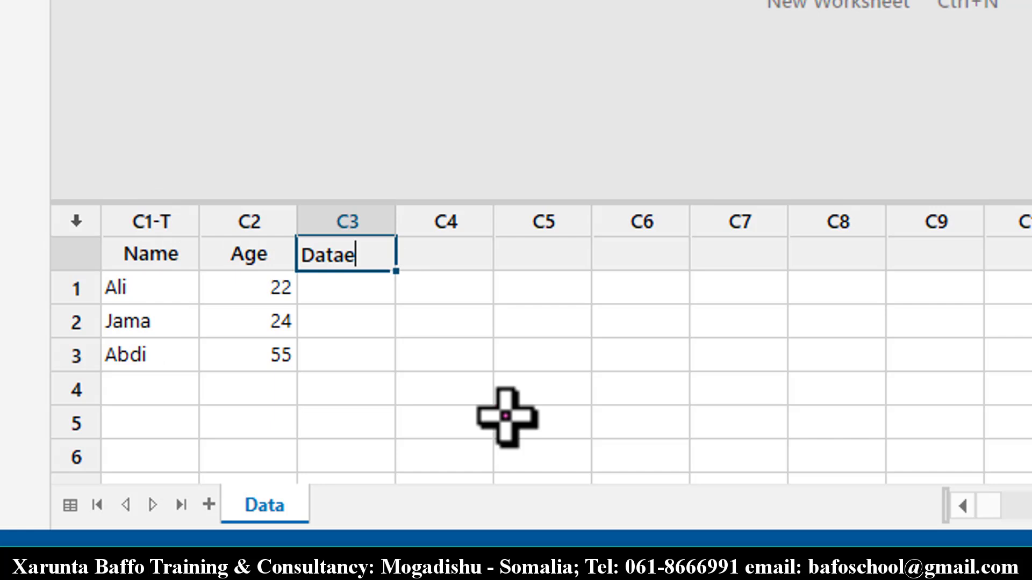
key(Return)
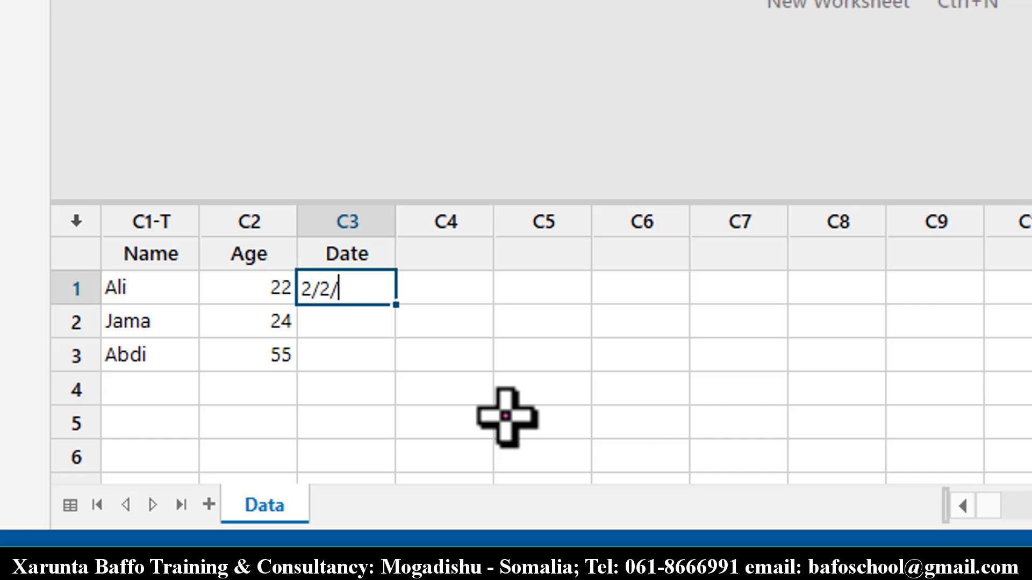
key(Return)
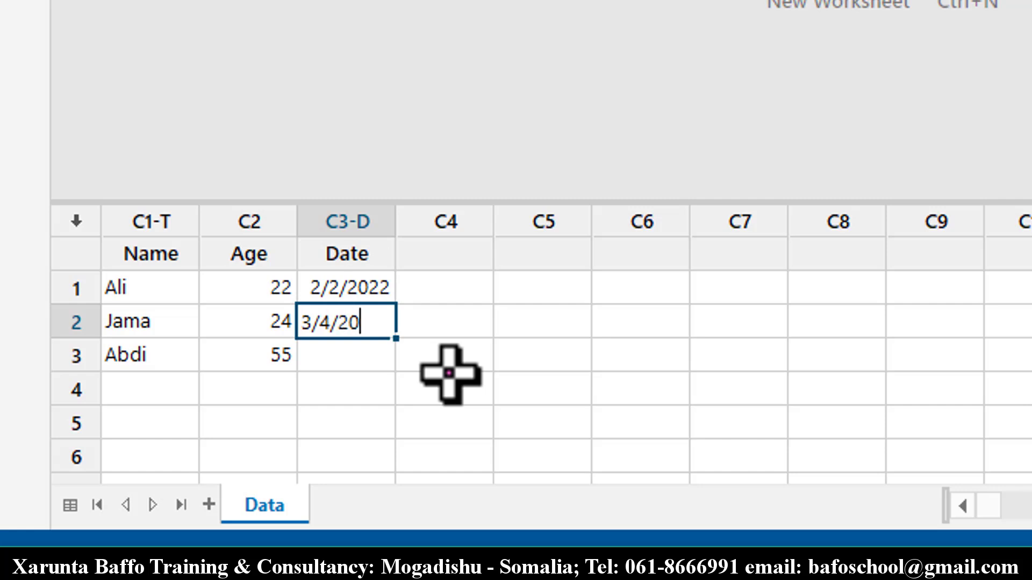
key(Return)
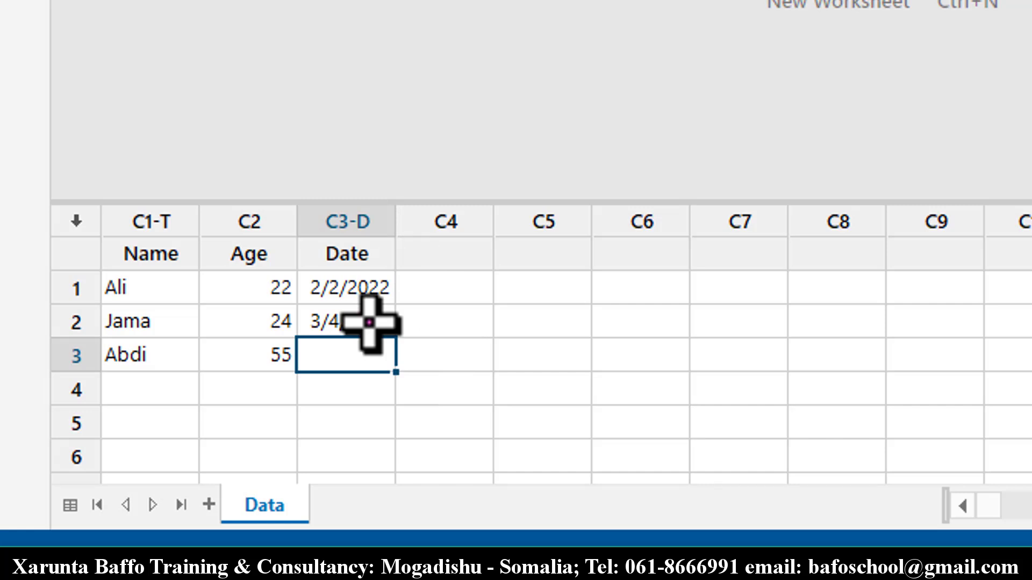
drag(143, 288, 144, 342)
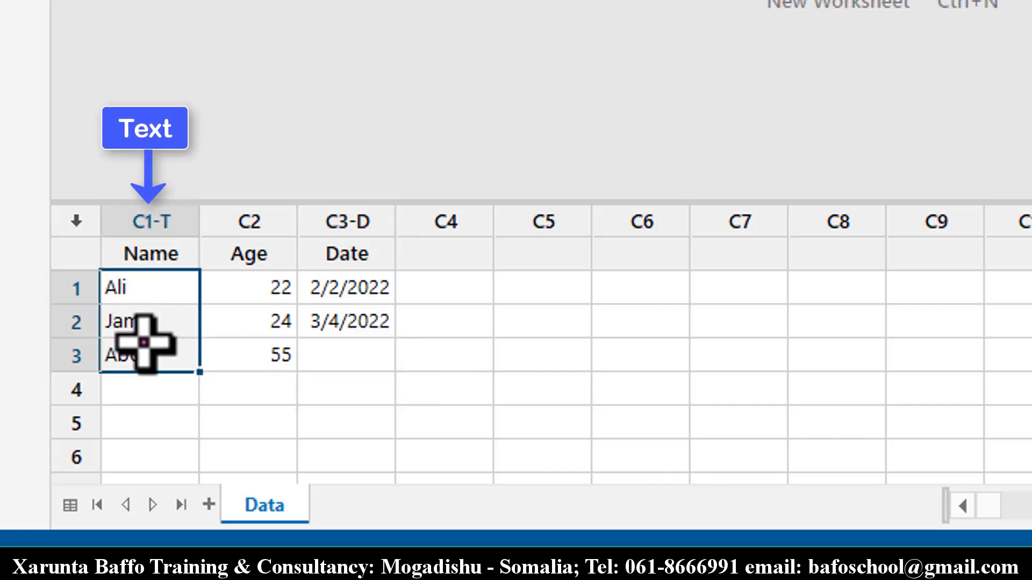
drag(242, 295, 244, 330)
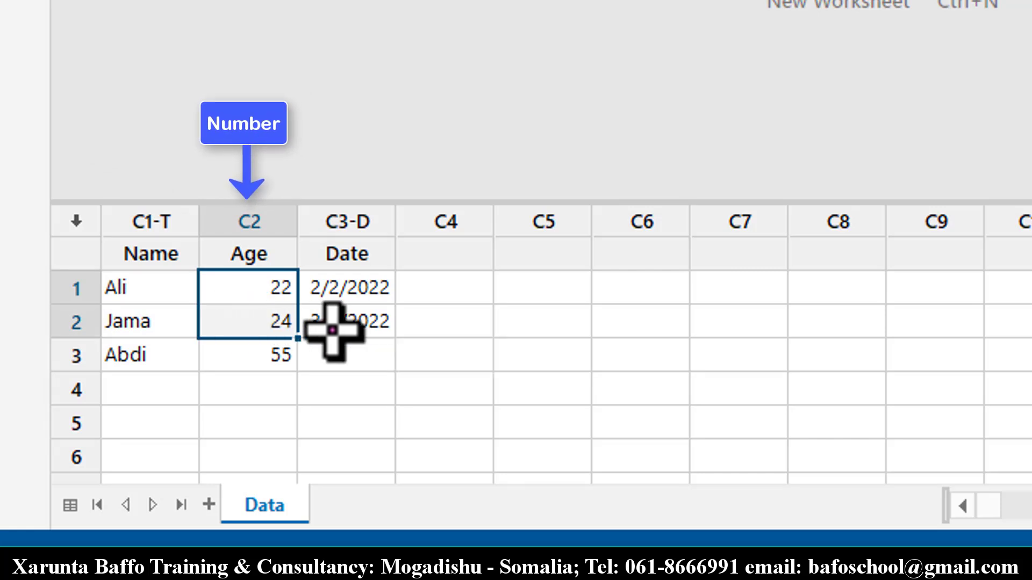
drag(346, 280, 348, 342)
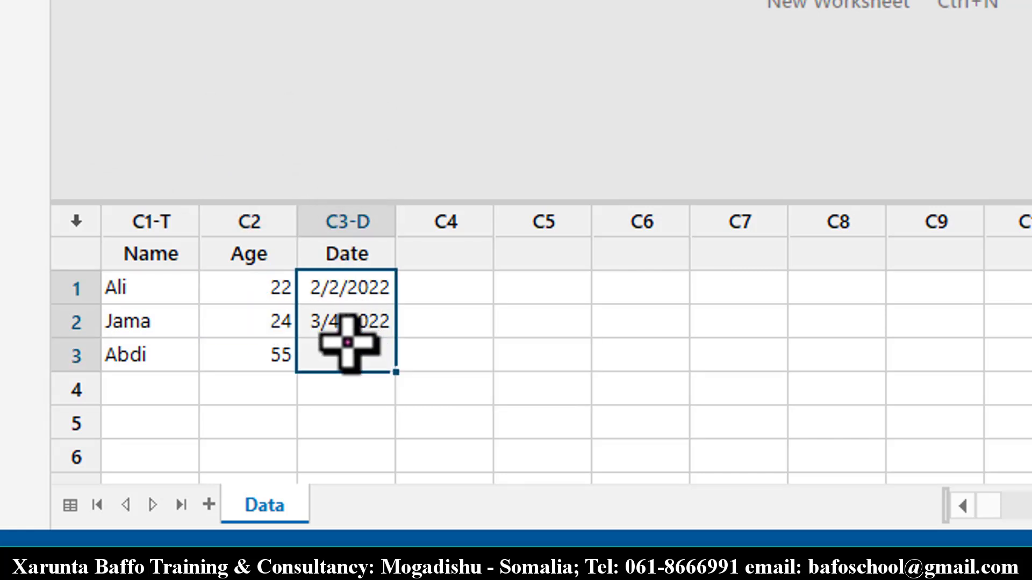
- Enter the number 67 in row 4 of the Name text column
click(155, 385)
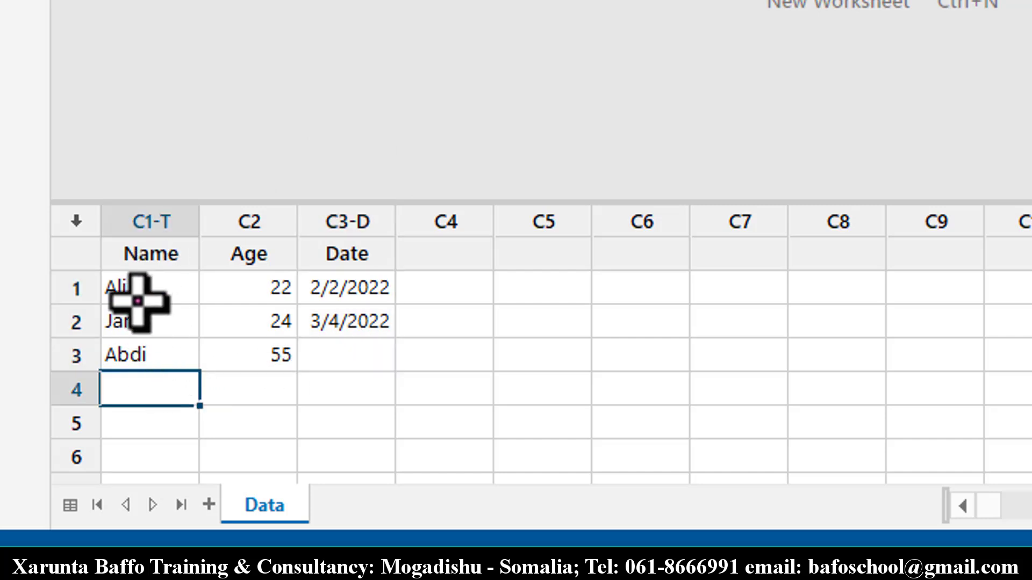
text(6)
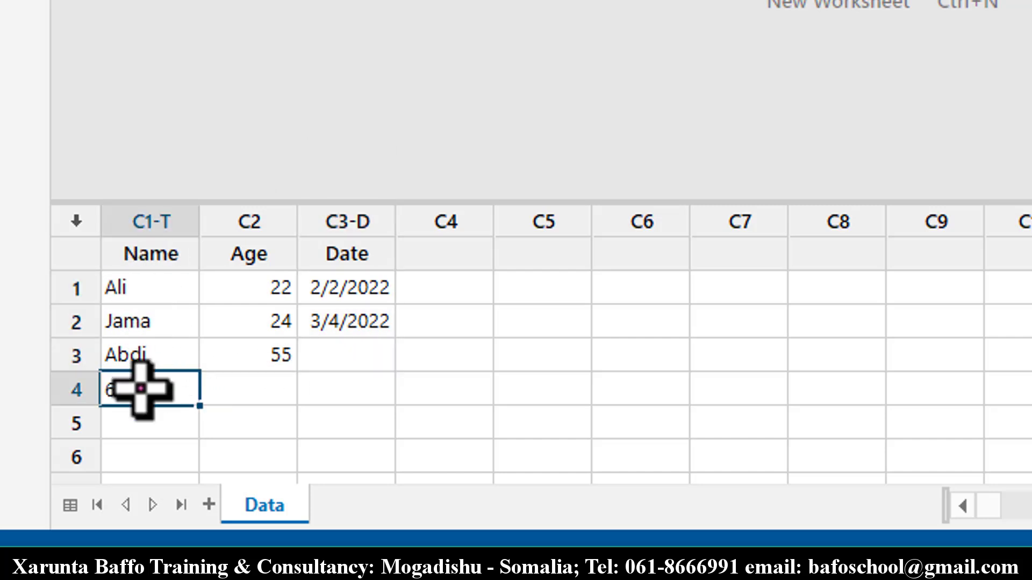
text(7)
key(Return)
click(150, 391)
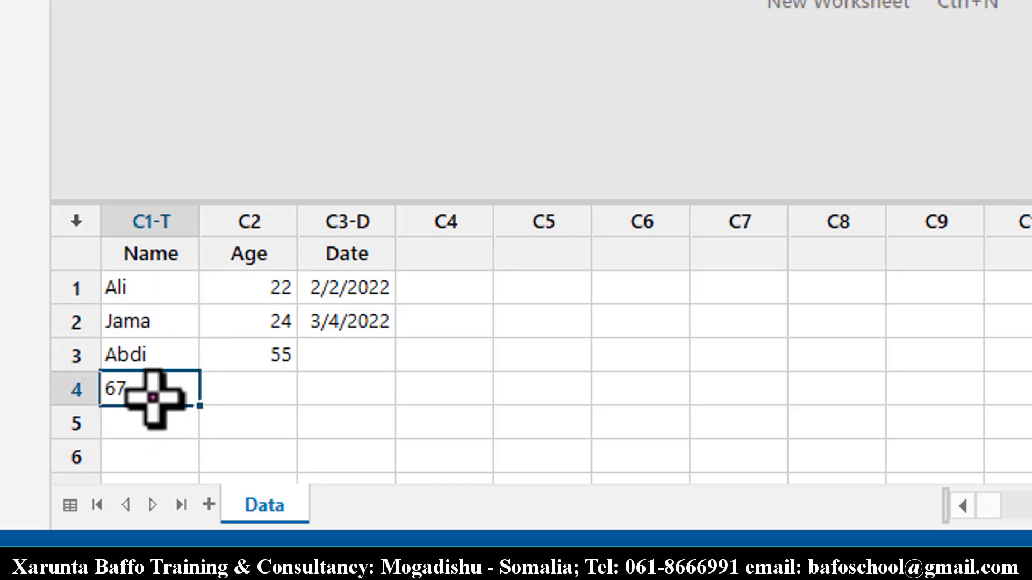
click(141, 288)
click(140, 317)
click(140, 347)
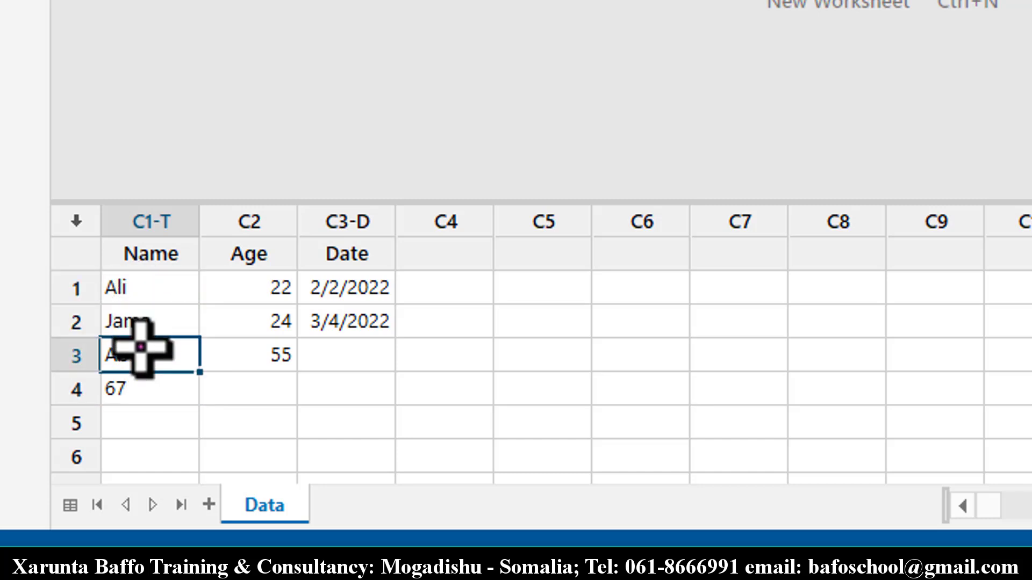
click(143, 386)
- Try to enter a person's first name in row 4 of the numeric Age column, then clear that entry
click(231, 391)
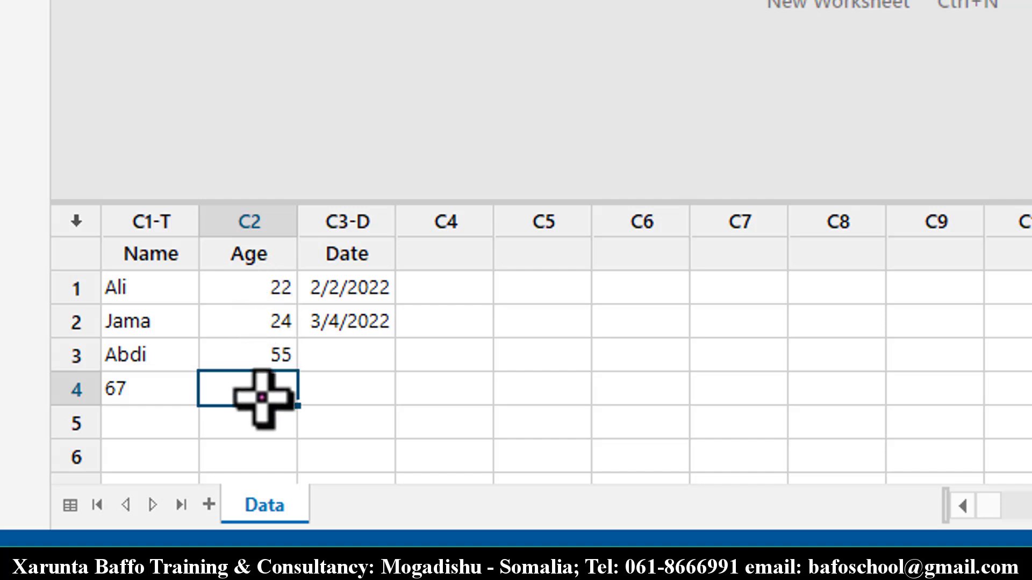
key(Return)
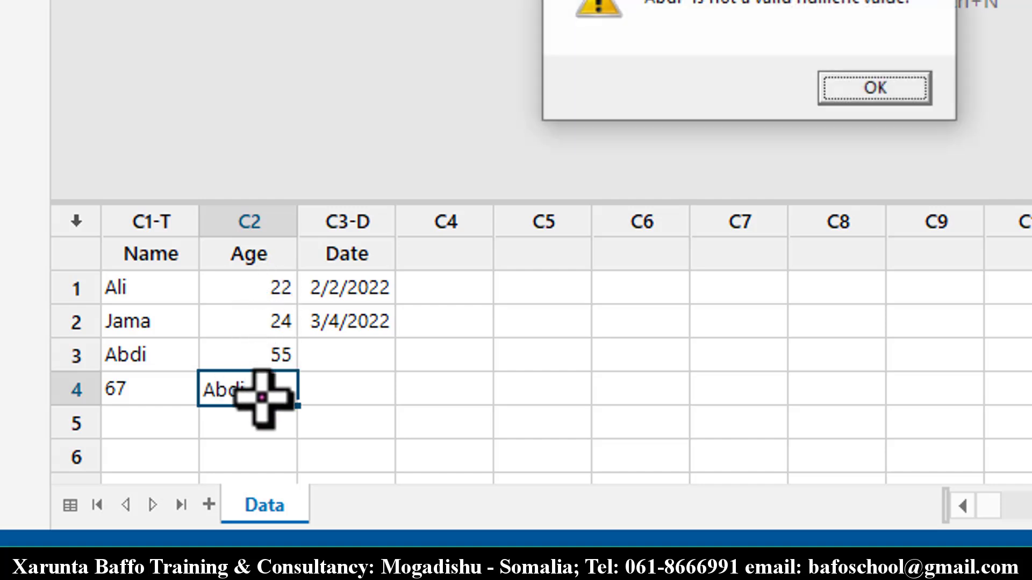
drag(569, 0, 379, 2)
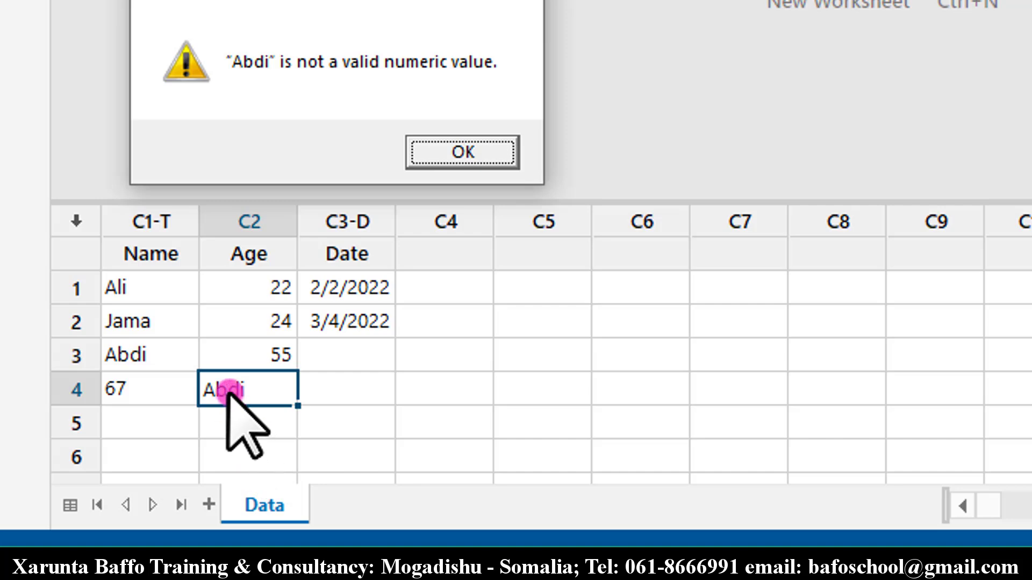
click(429, 145)
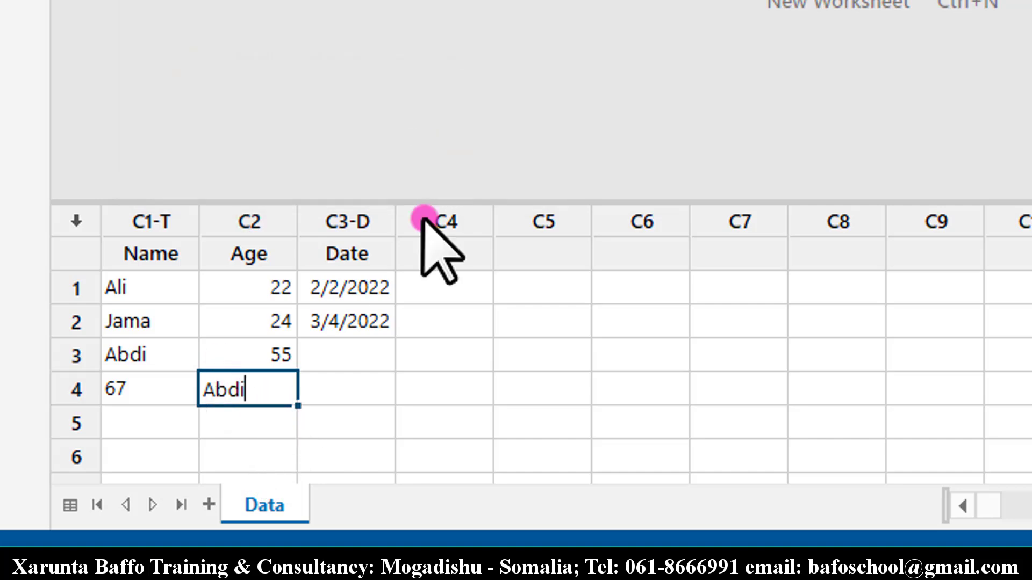
key(Return)
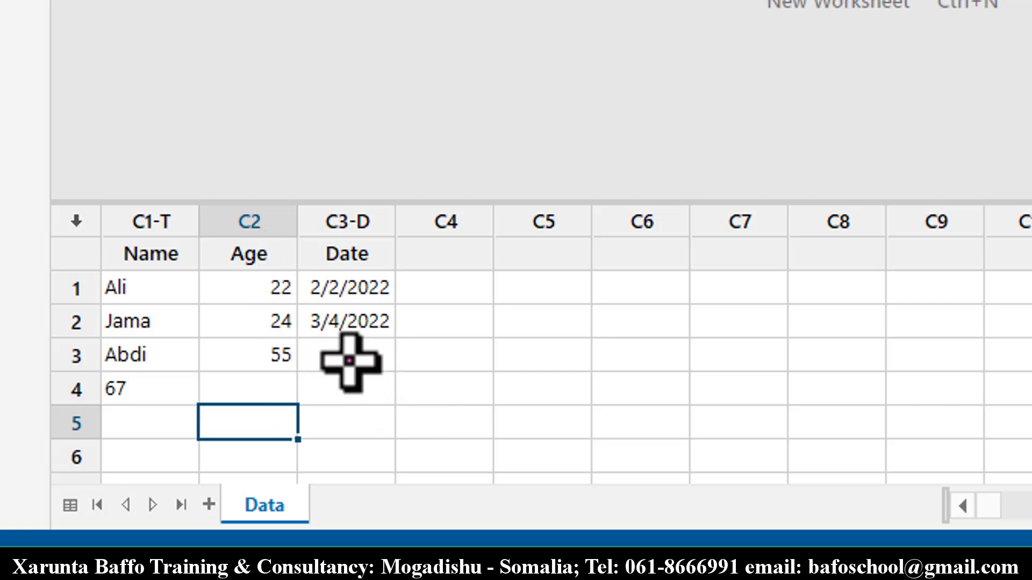
- Delete the Name, Age and Date cells, including their headings, through row 4 and save the project
drag(143, 255, 343, 389)
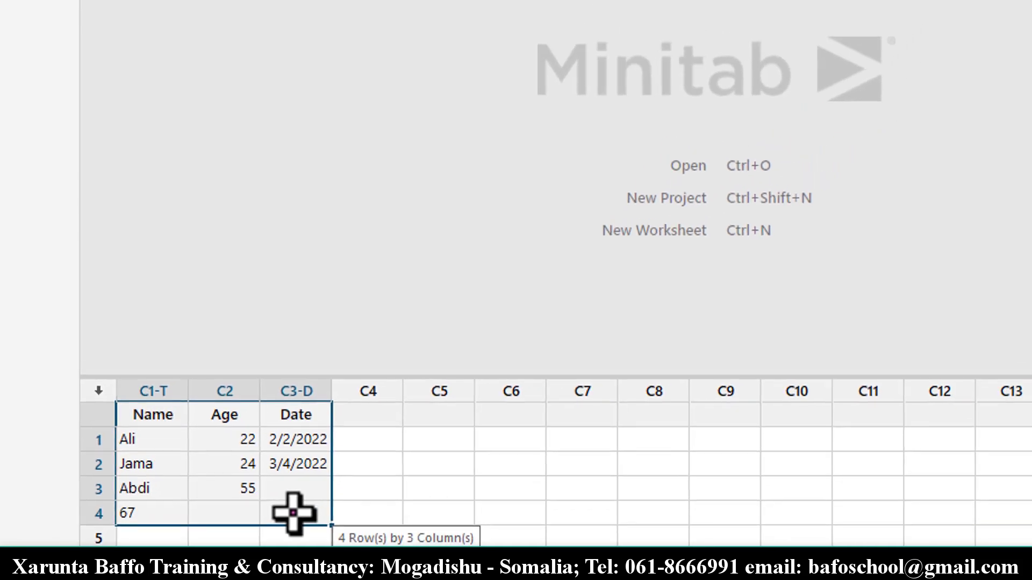
right_click(293, 513)
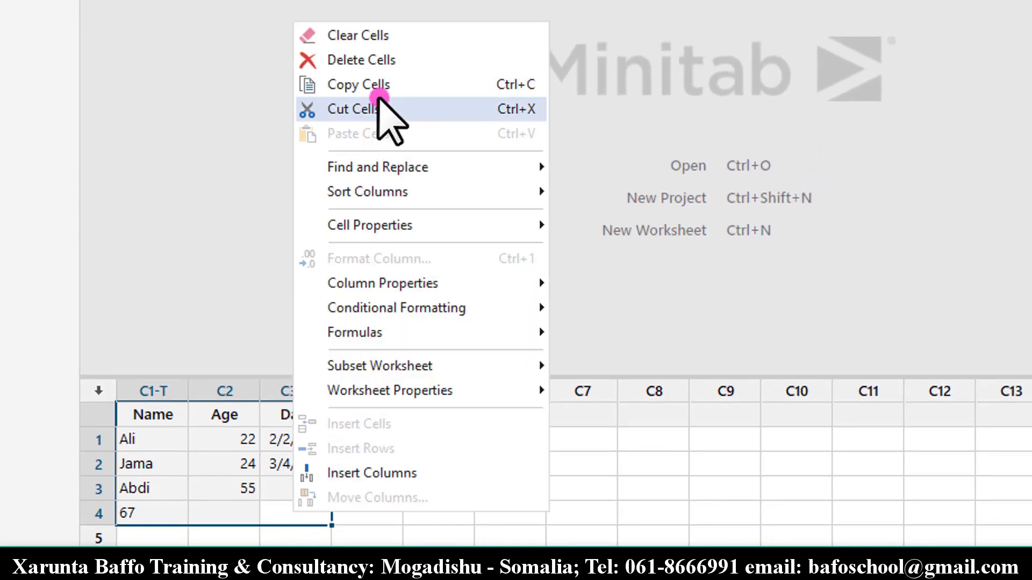
click(369, 60)
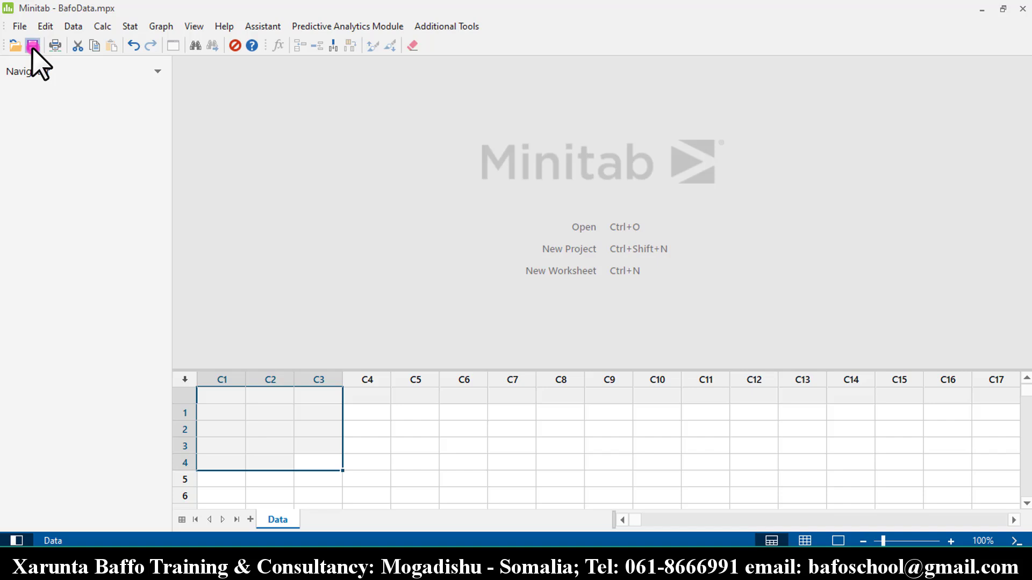
key(ctrl+s)
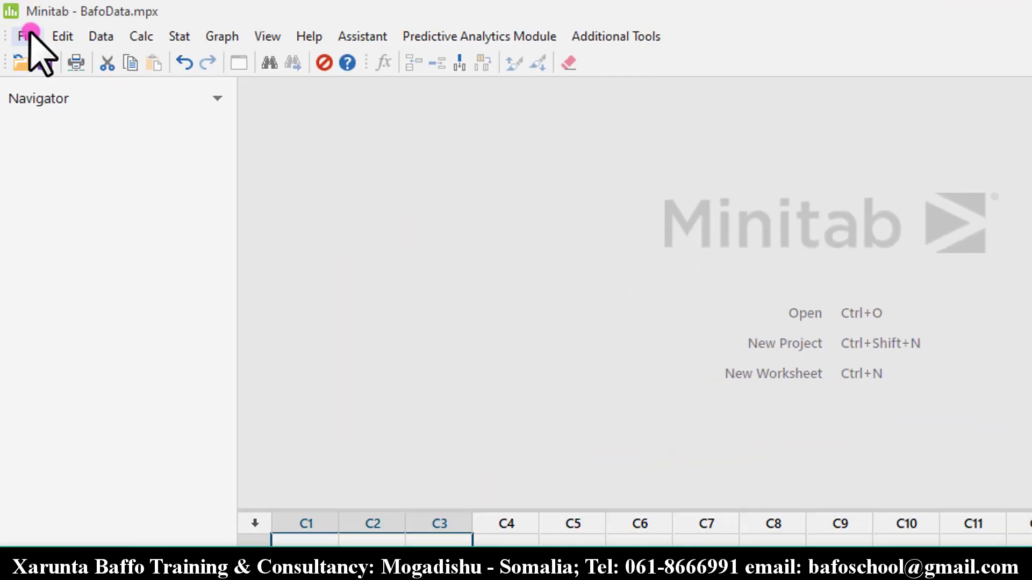
click(27, 36)
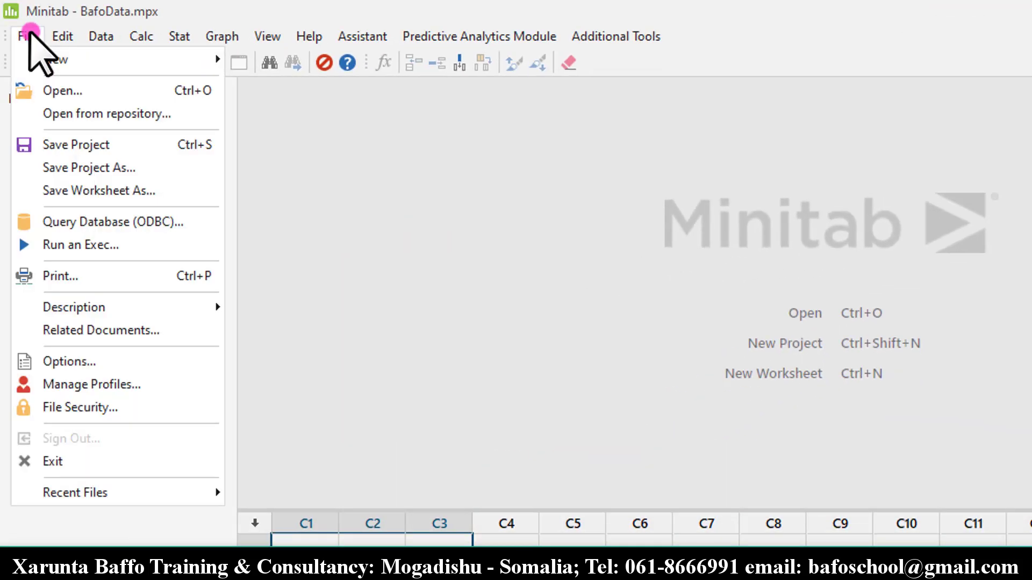
click(314, 418)
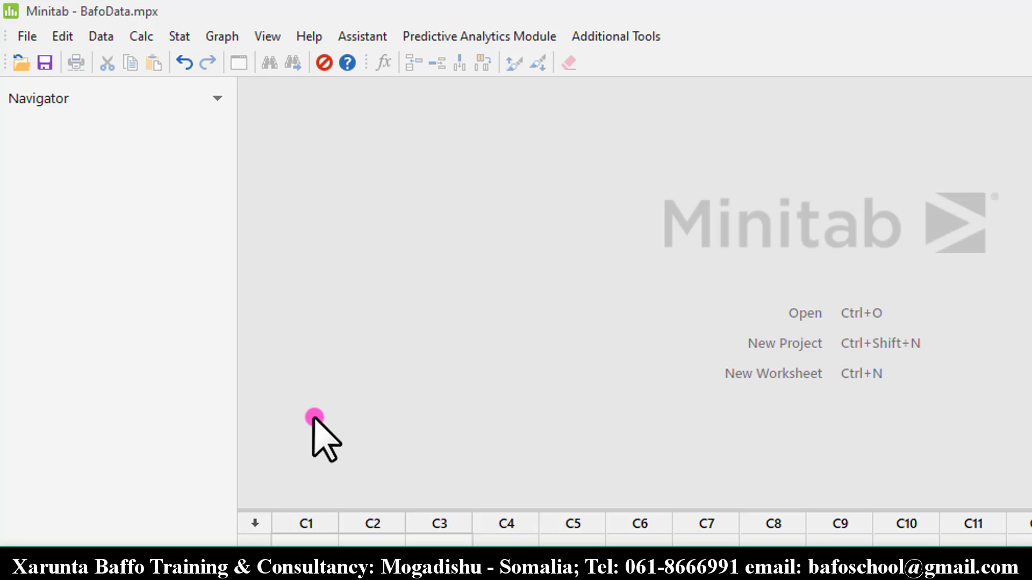